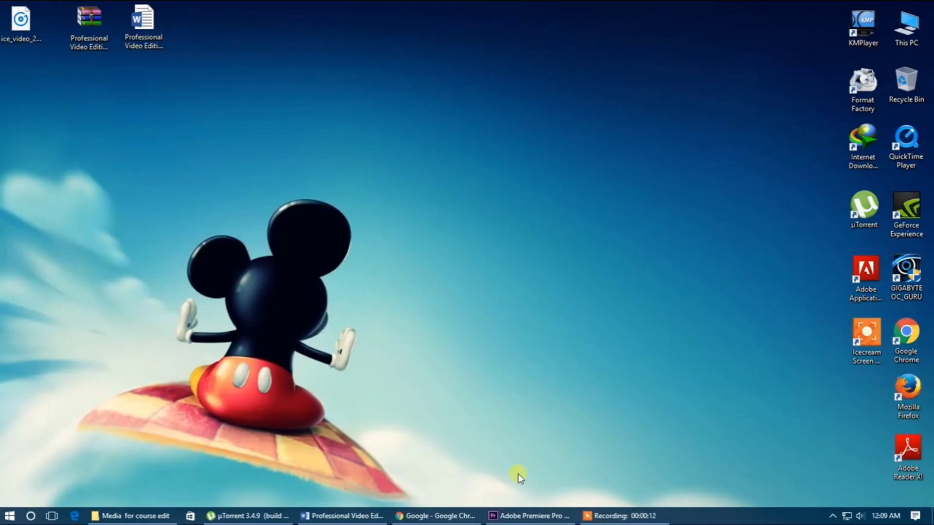
- Switch to Adobe Premiere Pro and import REPTO Commercial Final.mp4 into the project
{"action": "left_click", "coordinate": [521, 515]}
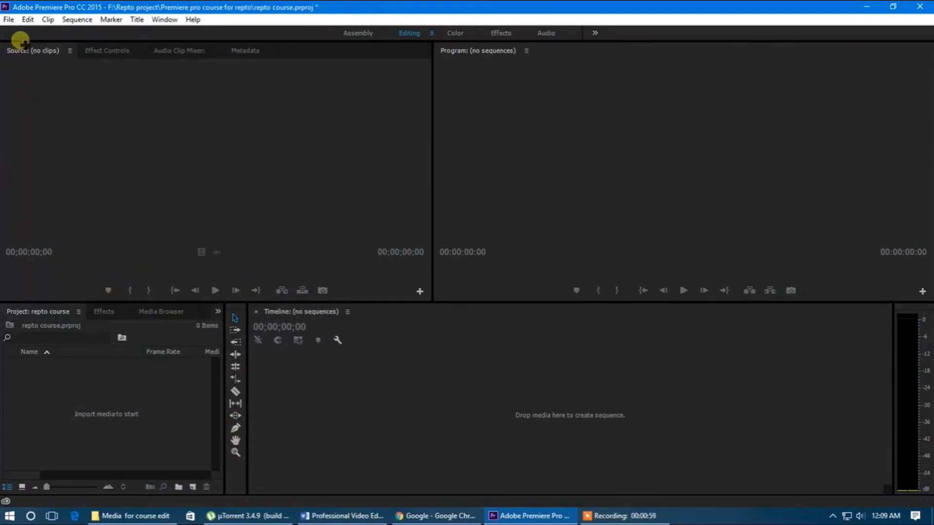
{"action": "double_click", "coordinate": [113, 388]}
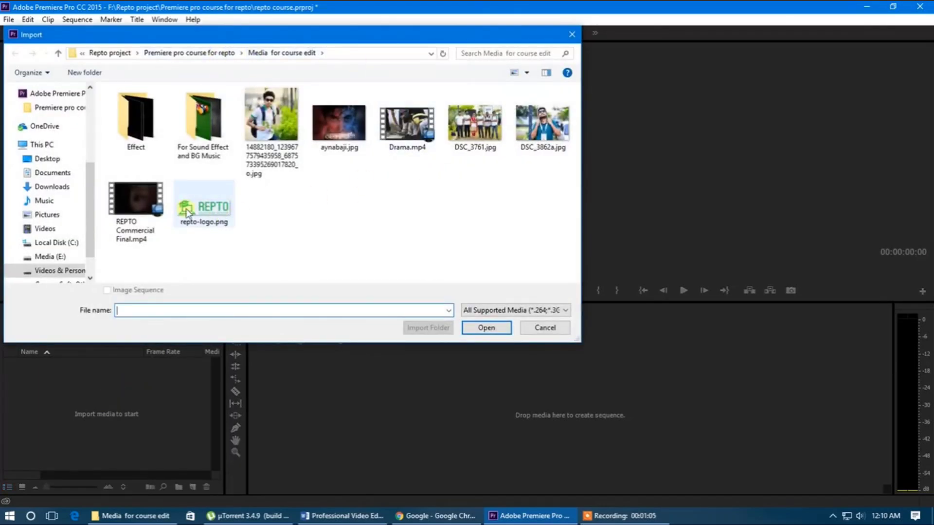
{"action": "double_click", "coordinate": [136, 200]}
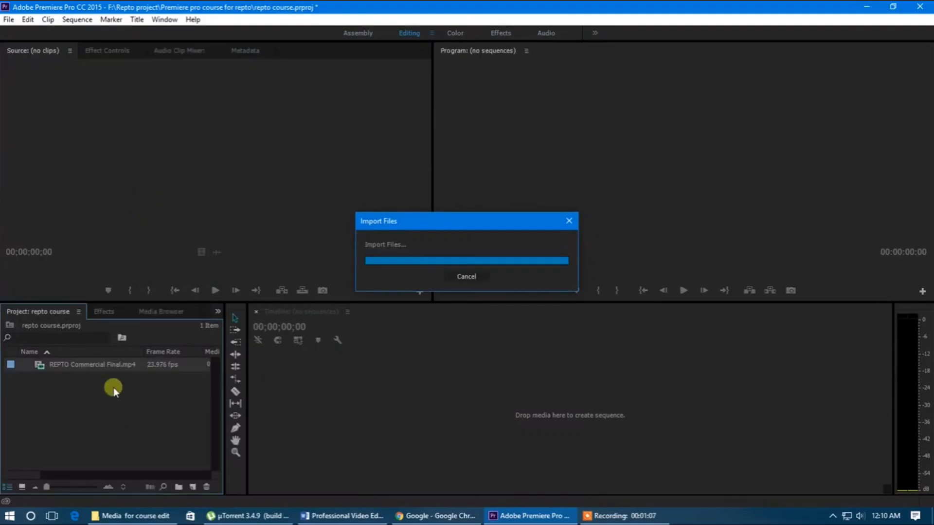
- Create a new sequence from the REPTO Commercial Final.mp4 clip and widen the project area beside the timeline
{"action": "right_click", "coordinate": [77, 368]}
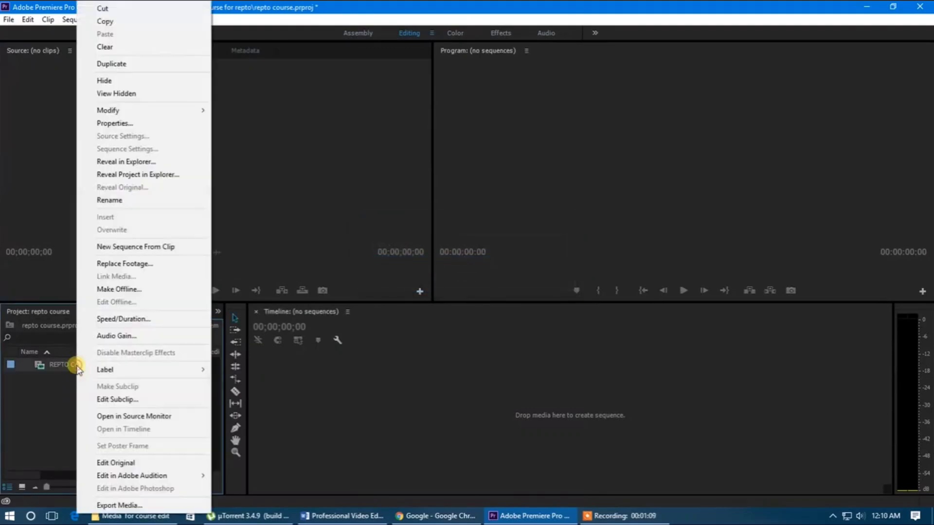
{"action": "left_click", "coordinate": [168, 250]}
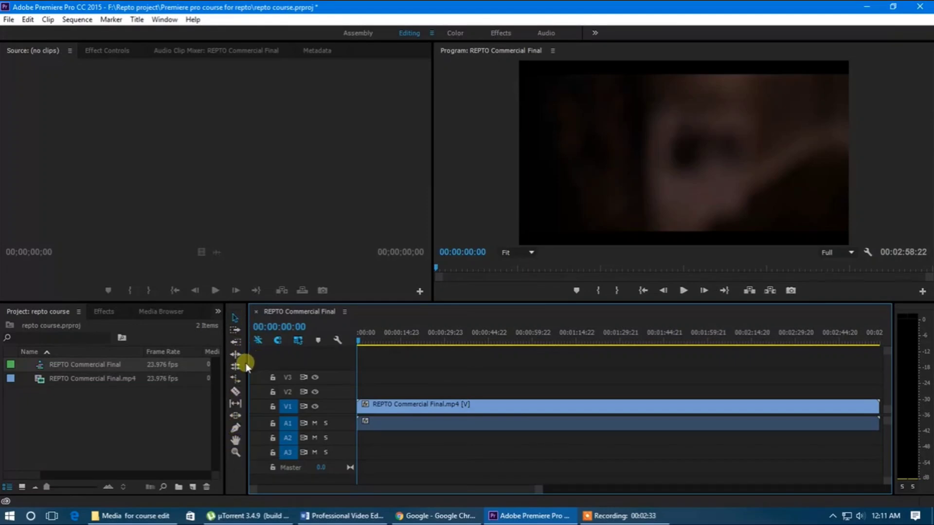
{"action": "left_click_drag", "start_coordinate": [247, 362], "coordinate": [327, 372]}
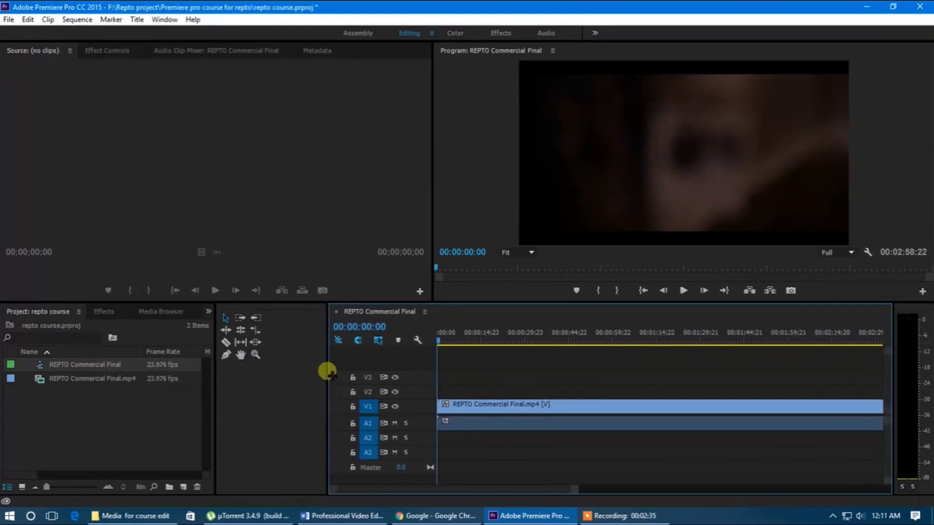
{"action": "left_click_drag", "start_coordinate": [214, 389], "coordinate": [312, 397]}
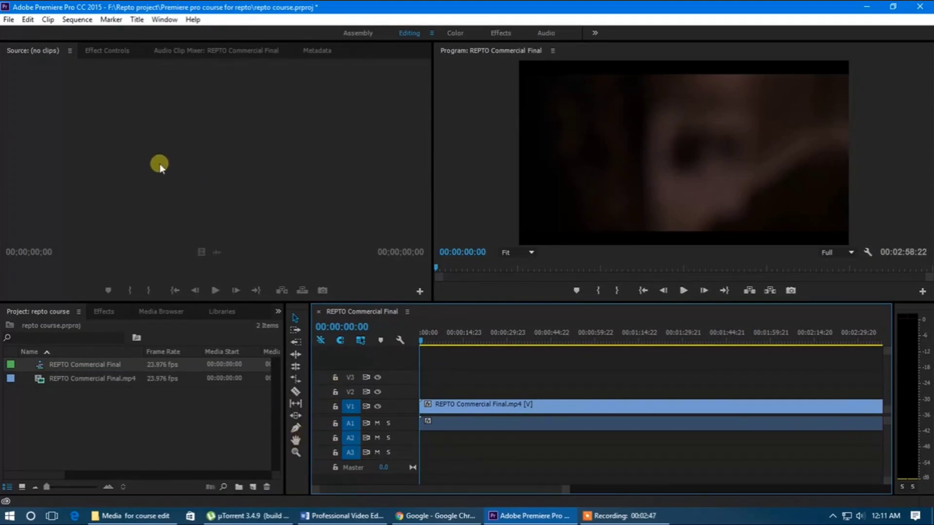
- Preview the REPTO Commercial Final.mp4 source clip at about 00:01:06:22 and its sequence at about 00:00:33:14
{"action": "double_click", "coordinate": [92, 384]}
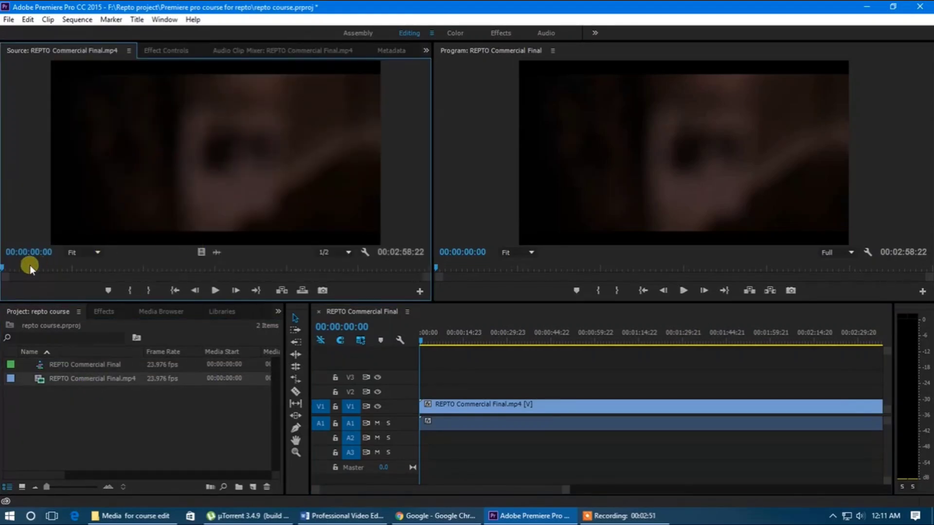
{"action": "left_click_drag", "start_coordinate": [7, 267], "coordinate": [161, 267]}
{"action": "left_click", "coordinate": [74, 368]}
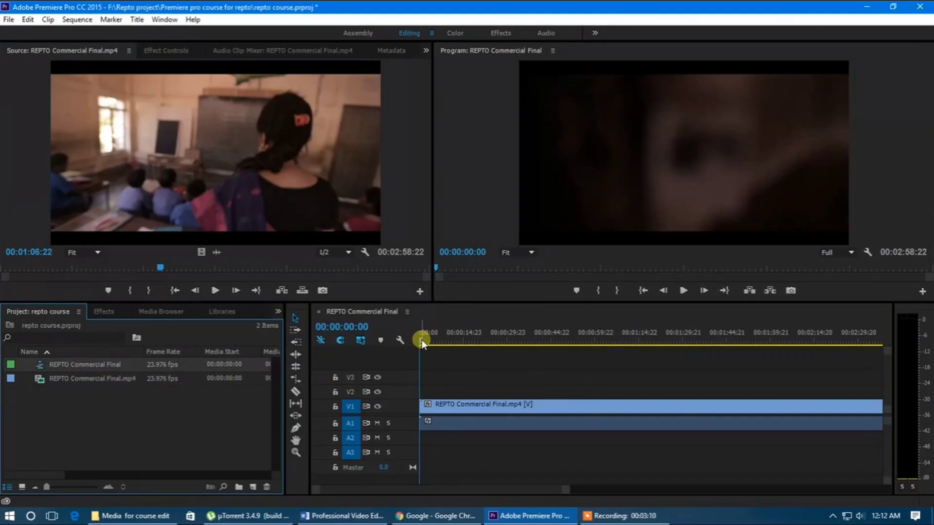
{"action": "left_click_drag", "start_coordinate": [421, 338], "coordinate": [518, 341]}
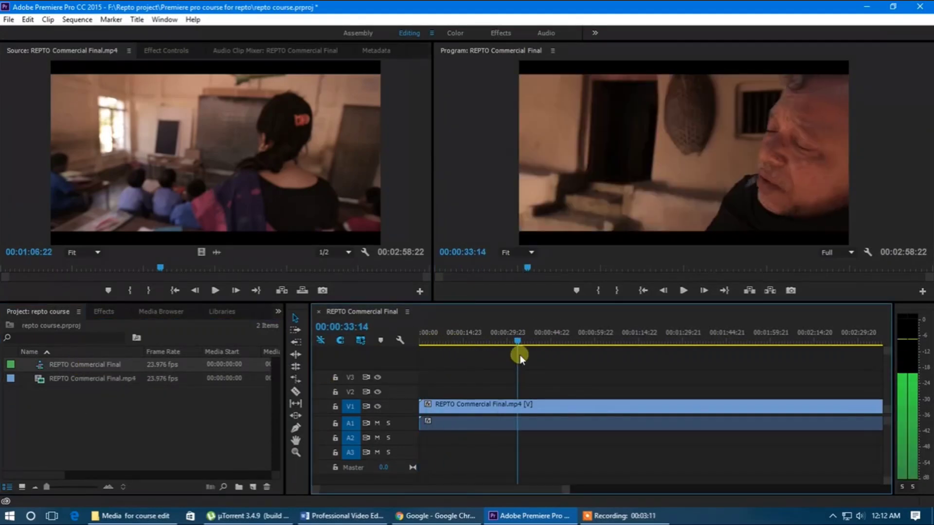
- Expand the Video 1 and Audio 1 tracks to show the clip's thumbnail and waveform
{"action": "double_click", "coordinate": [405, 405]}
{"action": "double_click", "coordinate": [402, 423]}
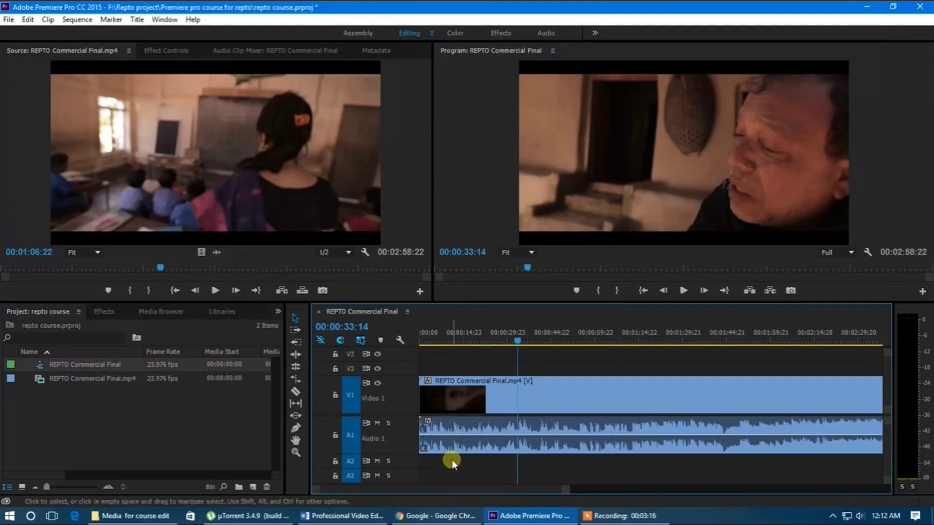
{"action": "scroll", "coordinate": [459, 435], "scroll_direction": "down", "scroll_amount": 3}
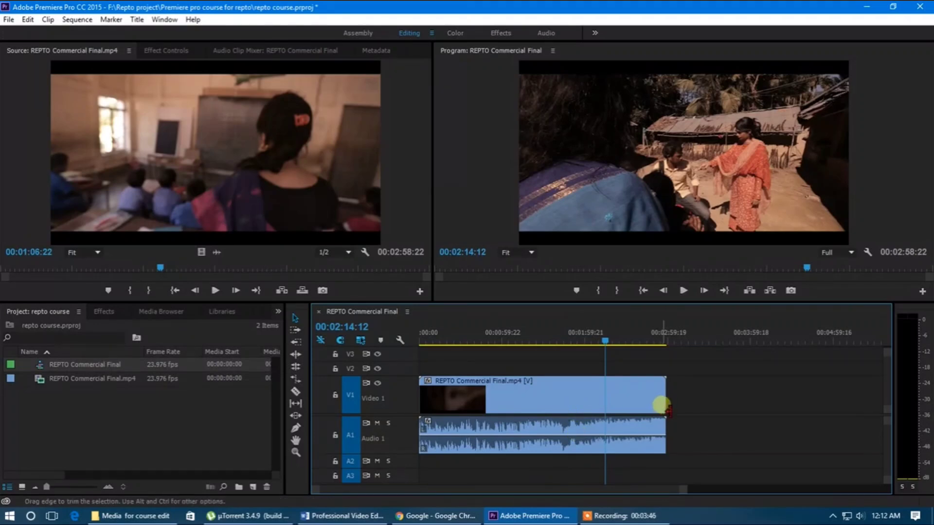
- Select and deselect the REPTO Commercial Final clip in the timeline to examine how its video and audio are linked
{"action": "left_click_drag", "start_coordinate": [682, 393], "coordinate": [535, 440]}
{"action": "left_click", "coordinate": [564, 368]}
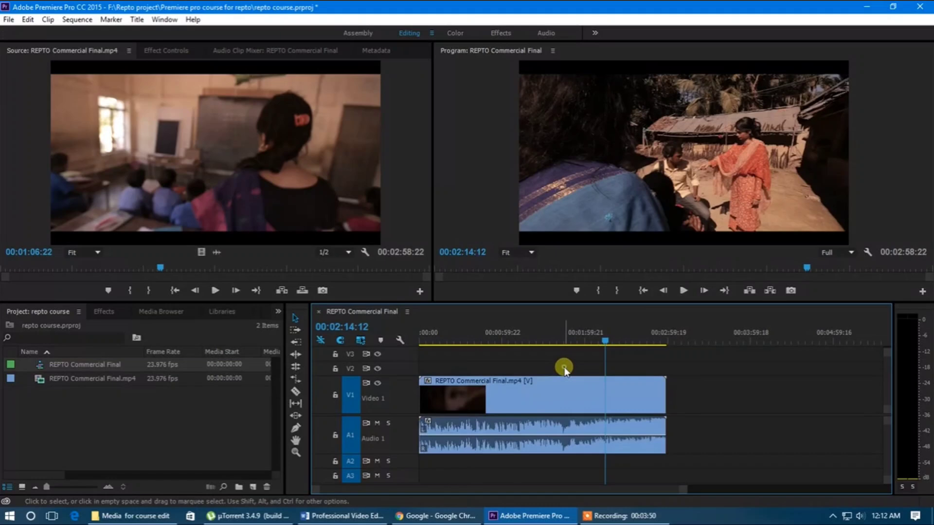
{"action": "left_click", "coordinate": [548, 396]}
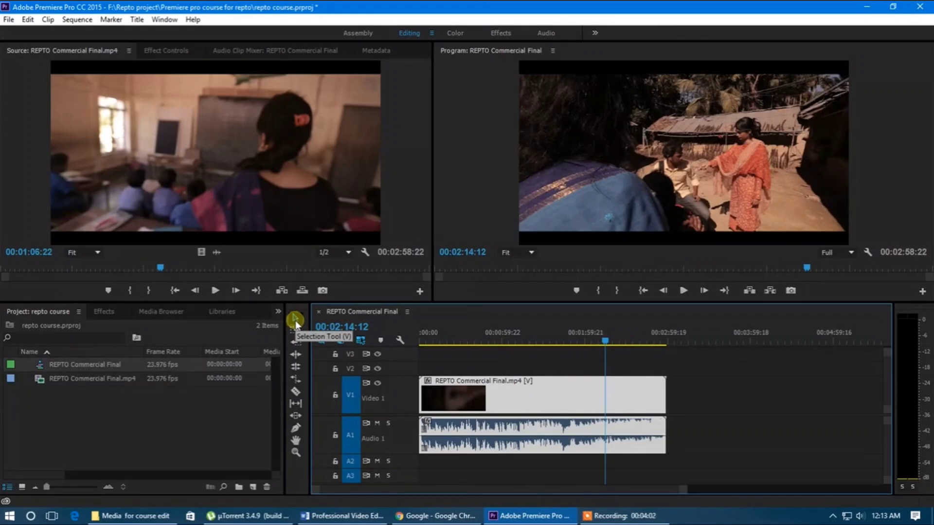
{"action": "left_click", "coordinate": [525, 359]}
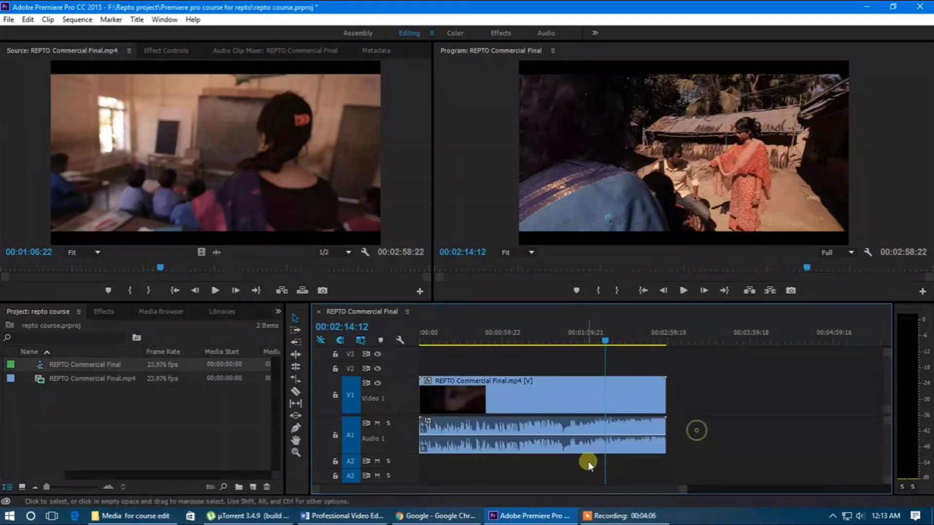
{"action": "left_click", "coordinate": [523, 394]}
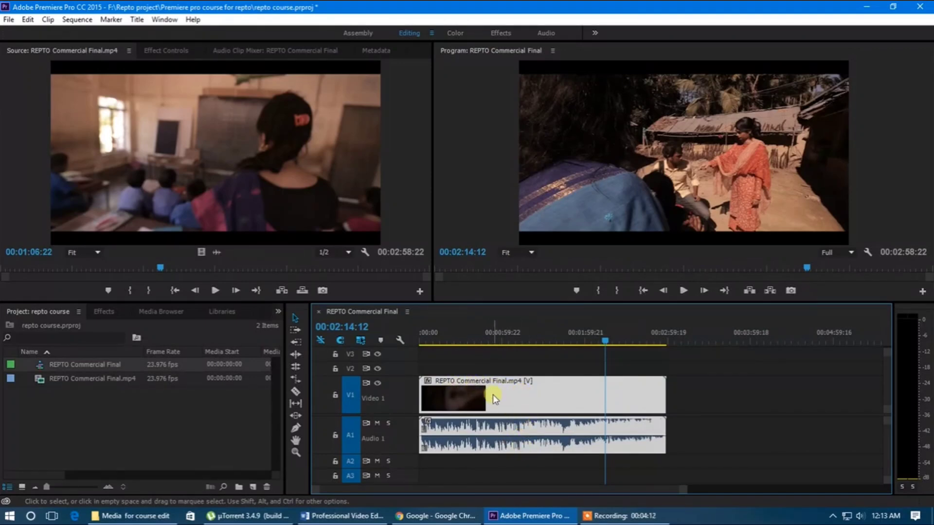
{"action": "left_click", "coordinate": [509, 470]}
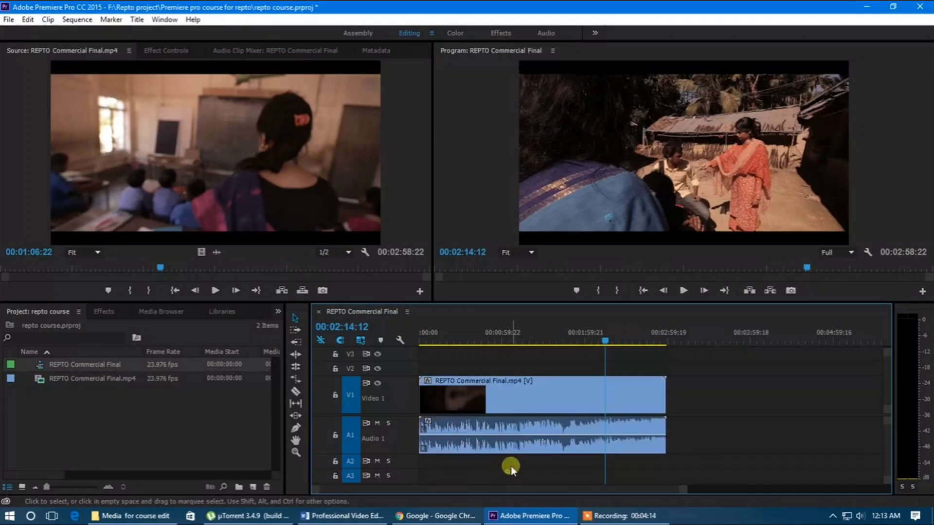
- Unlink the video and audio of the REPTO Commercial Final clip and select each part separately
{"action": "left_click", "coordinate": [519, 443]}
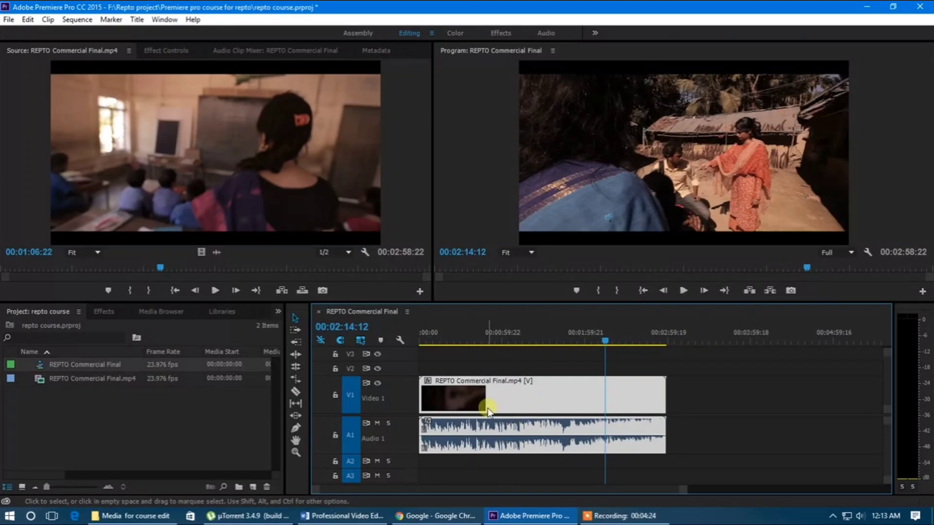
{"action": "right_click", "coordinate": [525, 402]}
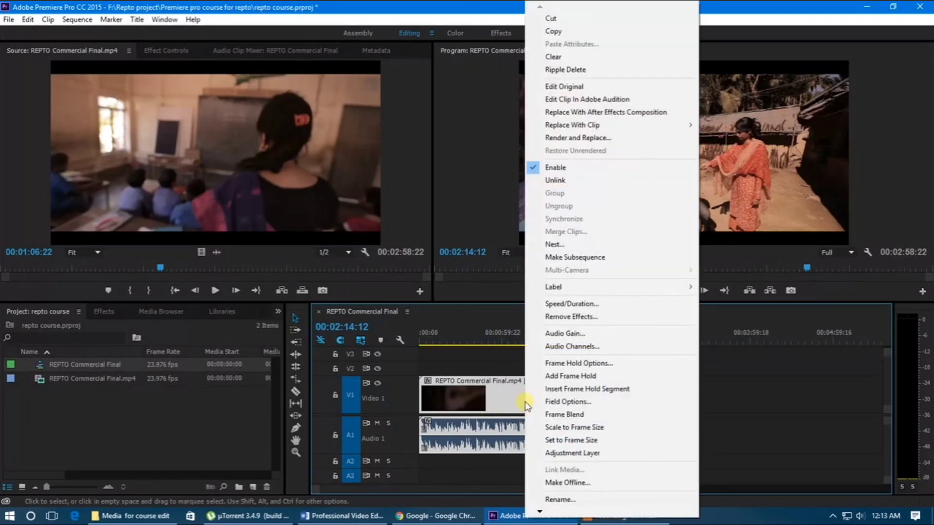
{"action": "left_click", "coordinate": [556, 182]}
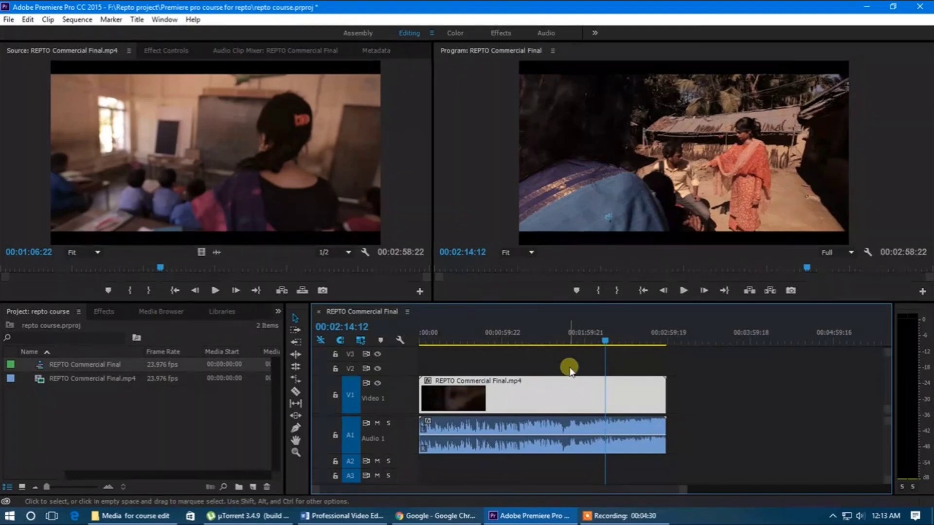
{"action": "left_click", "coordinate": [545, 395]}
{"action": "left_click", "coordinate": [540, 430]}
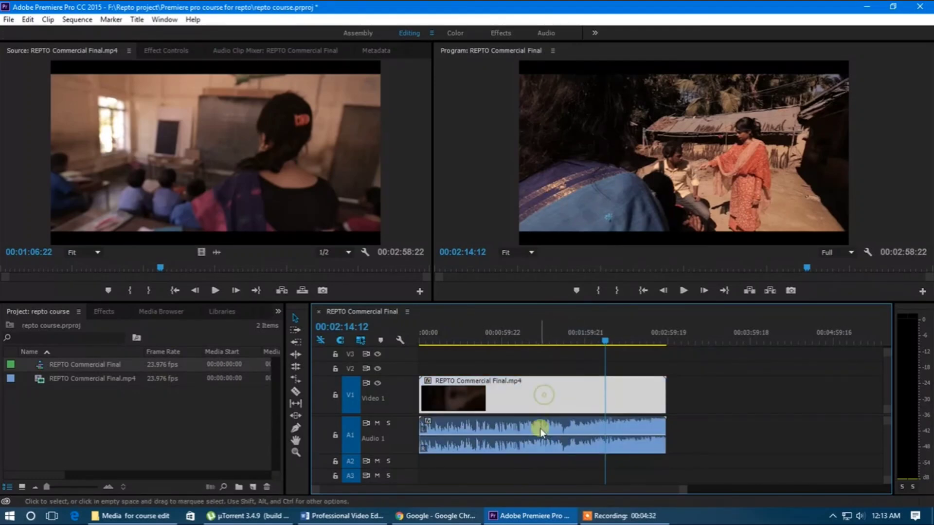
{"action": "left_click", "coordinate": [541, 405]}
{"action": "left_click", "coordinate": [541, 425]}
{"action": "left_click", "coordinate": [541, 427]}
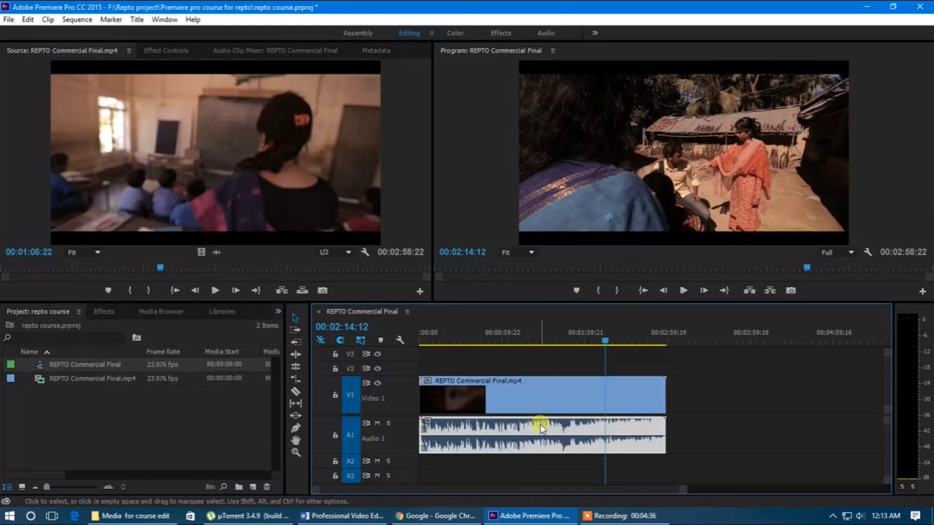
- Delete the unlinked REPTO Commercial Final audio from Audio 1 and move the playhead to 00:01:35:14
{"action": "right_click", "coordinate": [541, 426]}
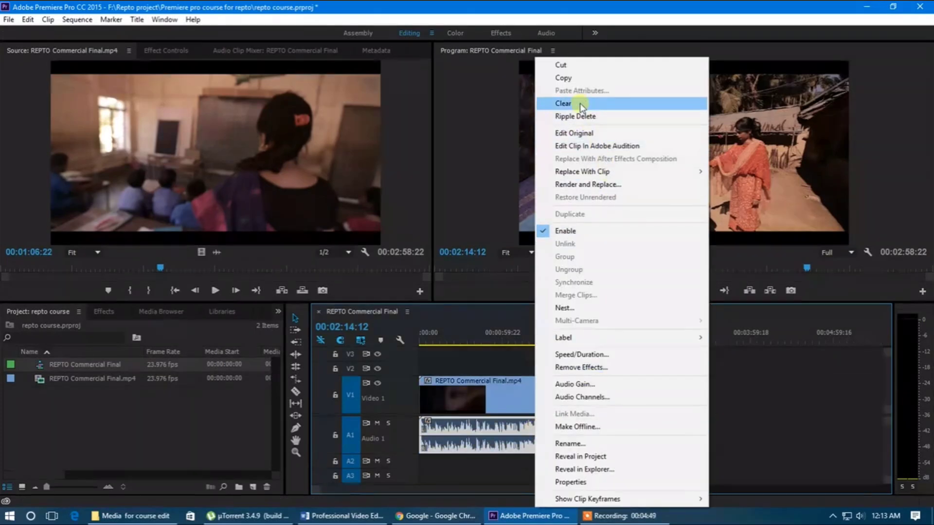
{"action": "left_click", "coordinate": [522, 369]}
{"action": "left_click", "coordinate": [532, 427]}
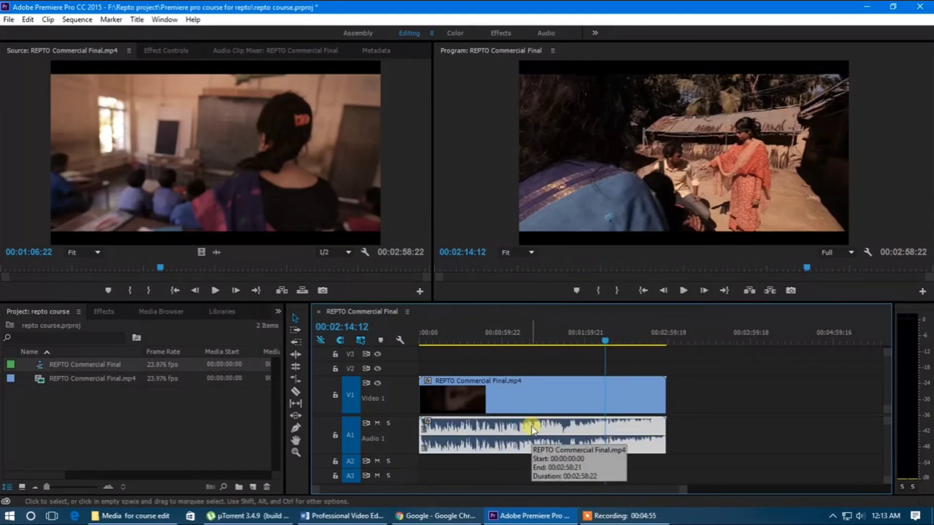
{"action": "key", "text": "Delete"}
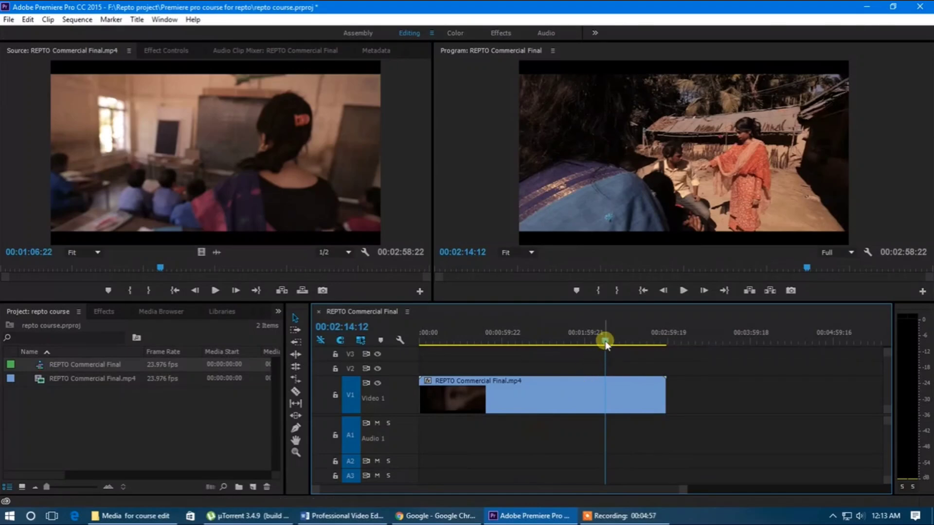
{"action": "left_click_drag", "start_coordinate": [606, 344], "coordinate": [555, 390]}
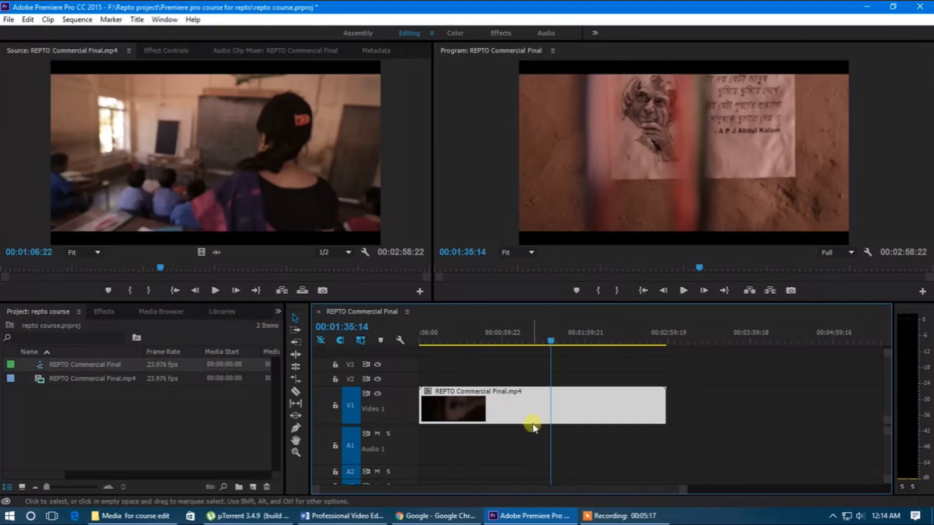
- Import Drama.mp4 and aynabaji.jpg into the project
{"action": "left_click", "coordinate": [183, 433]}
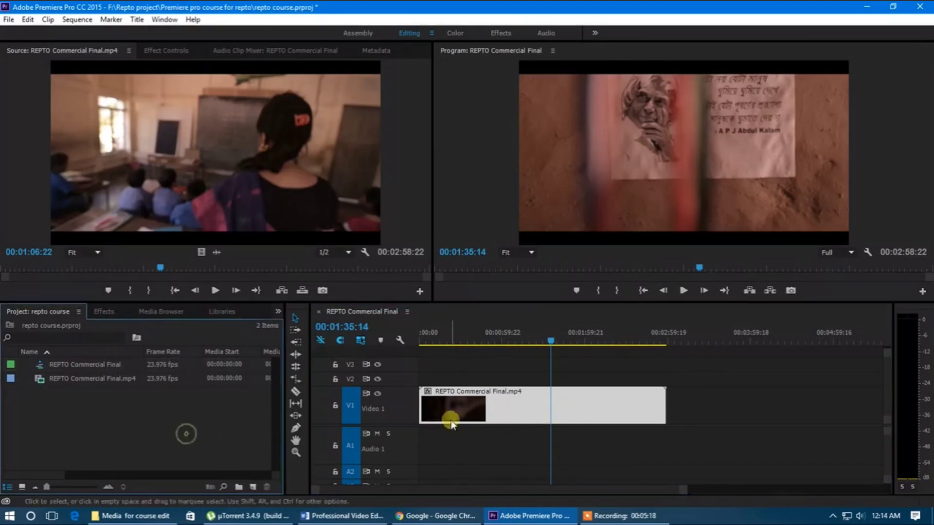
{"action": "double_click", "coordinate": [155, 412]}
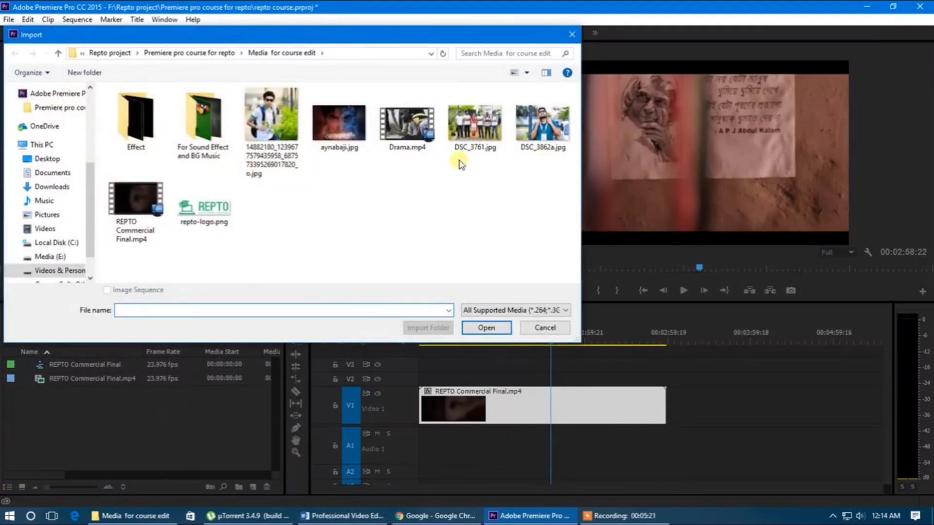
{"action": "double_click", "coordinate": [412, 137]}
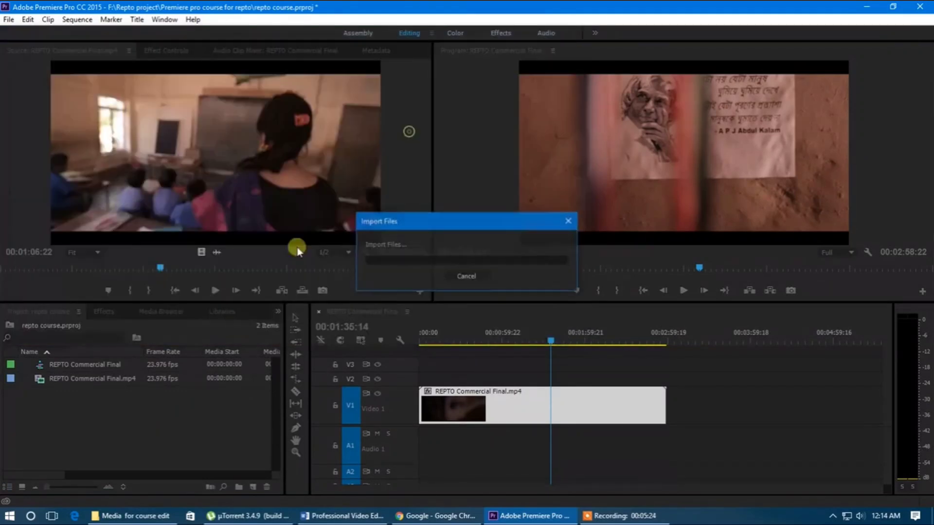
{"action": "double_click", "coordinate": [128, 431]}
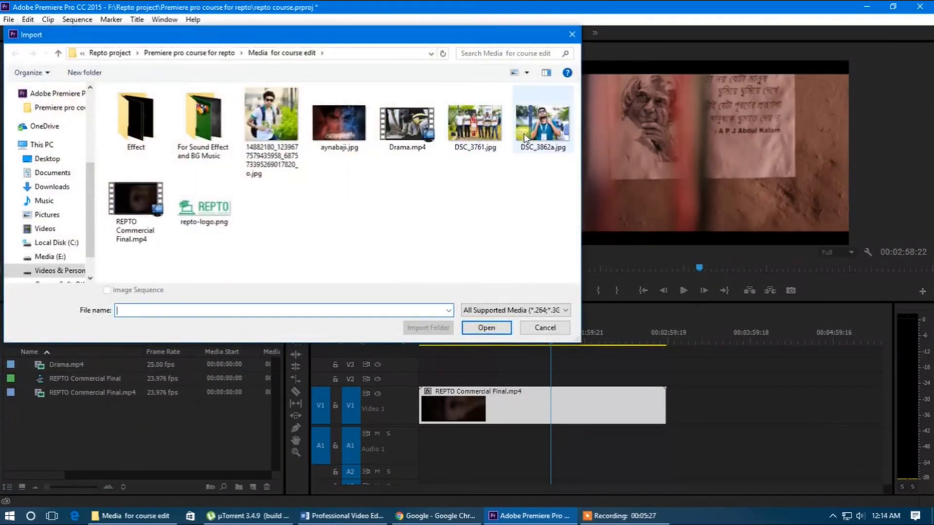
{"action": "double_click", "coordinate": [340, 124]}
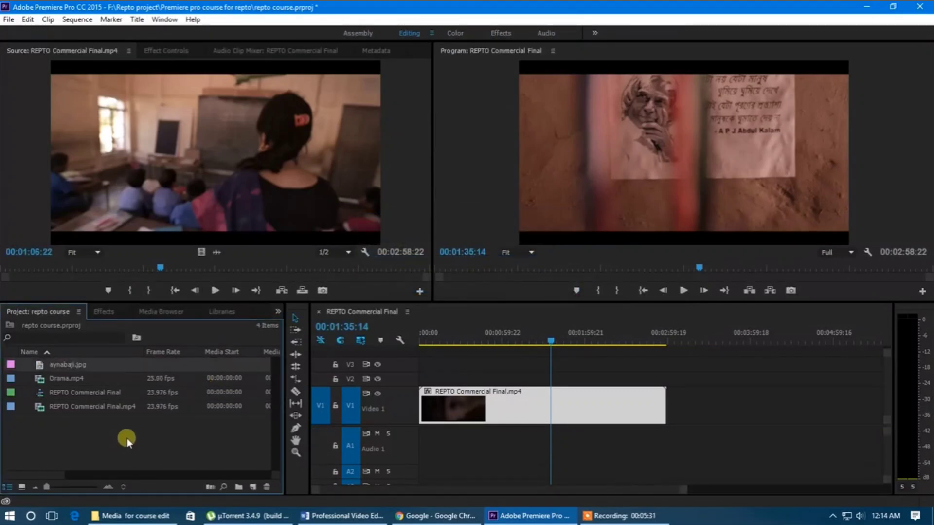
- Place Drama.mp4 on V1 shortly after the REPTO Commercial Final clip, and aynabaji.jpg on V2 above the gap between them
{"action": "left_click_drag", "start_coordinate": [67, 378], "coordinate": [681, 409]}
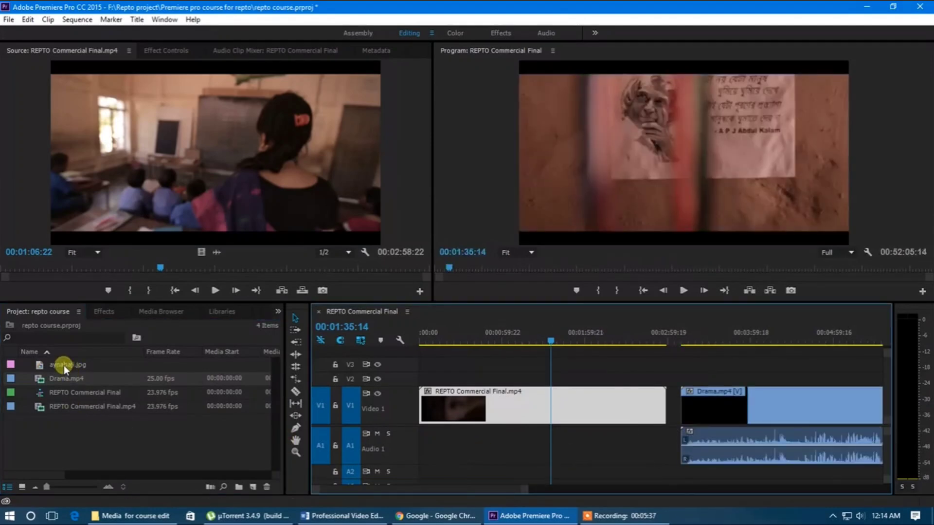
{"action": "left_click_drag", "start_coordinate": [63, 365], "coordinate": [673, 381]}
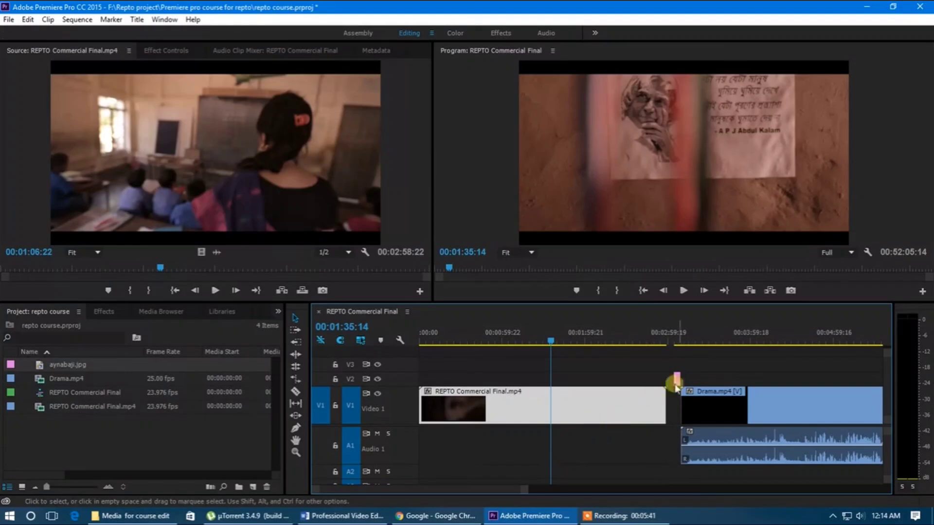
- Unlink the video and audio of the Drama.mp4 clip and select its audio part
{"action": "left_click", "coordinate": [730, 416]}
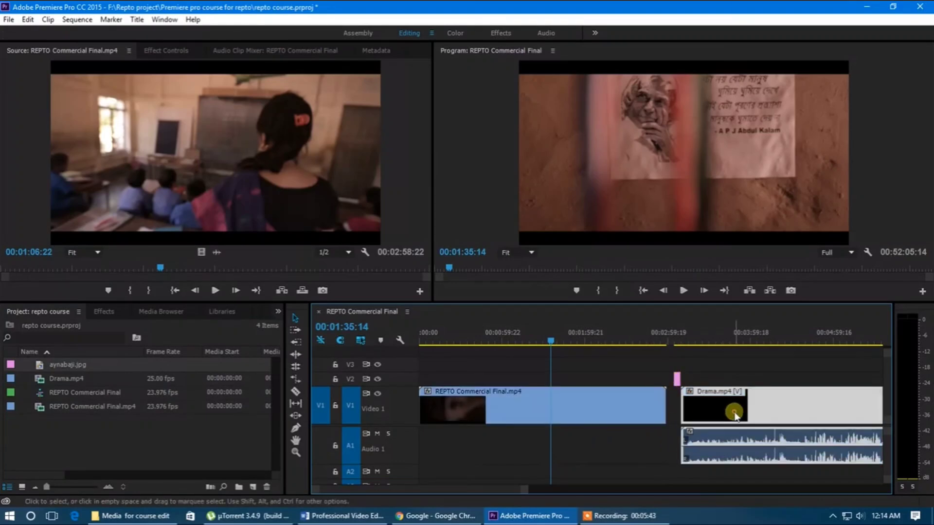
{"action": "right_click", "coordinate": [732, 413]}
{"action": "left_click", "coordinate": [790, 182]}
{"action": "left_click", "coordinate": [733, 432]}
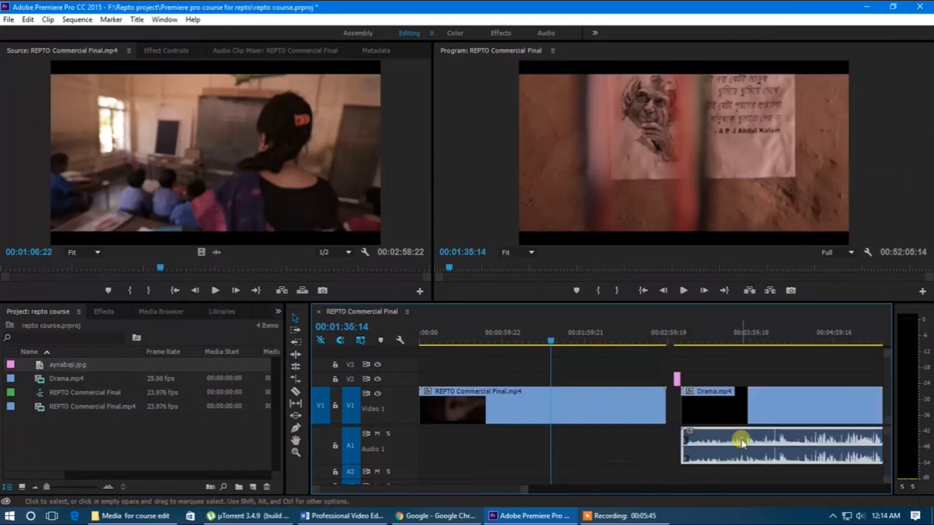
- Delete the selected Drama.mp4 audio from Audio 1 and move the playhead to 00:01:37:02
{"action": "key", "text": "Delete"}
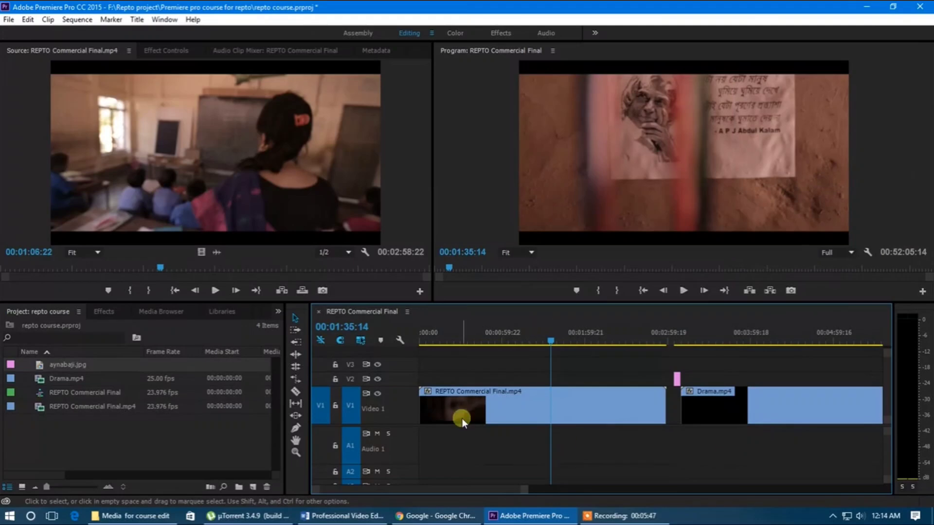
{"action": "left_click", "coordinate": [296, 322]}
{"action": "left_click", "coordinate": [632, 416]}
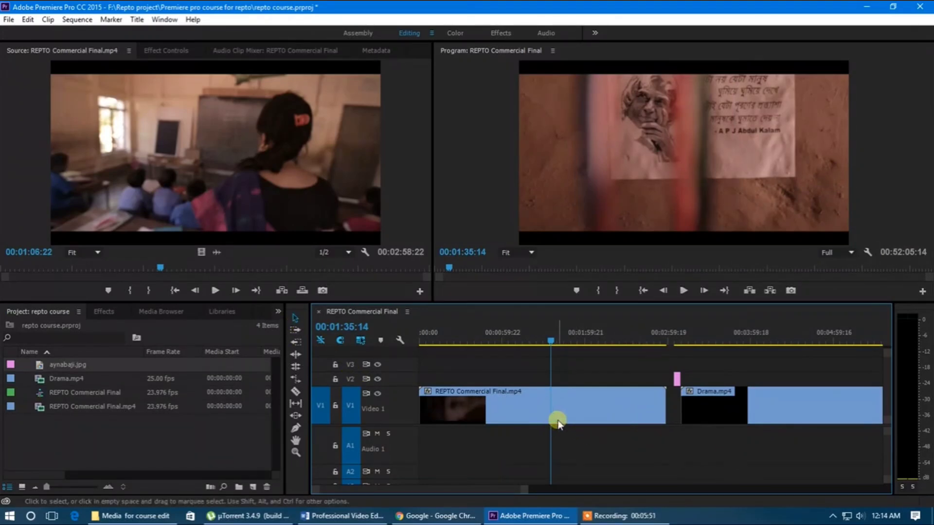
{"action": "scroll", "coordinate": [560, 411], "scroll_direction": "down", "scroll_amount": 3}
{"action": "scroll", "coordinate": [560, 412], "scroll_direction": "down", "scroll_amount": 4}
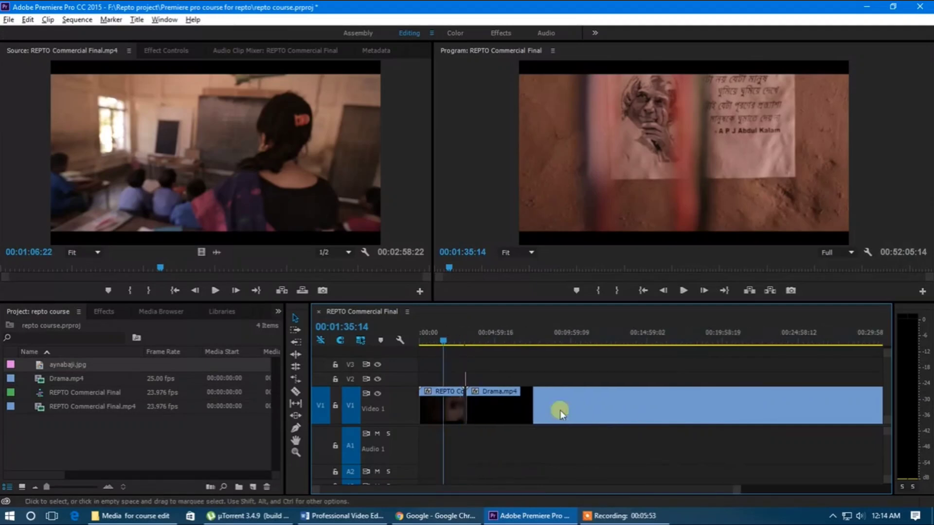
{"action": "left_click", "coordinate": [443, 343]}
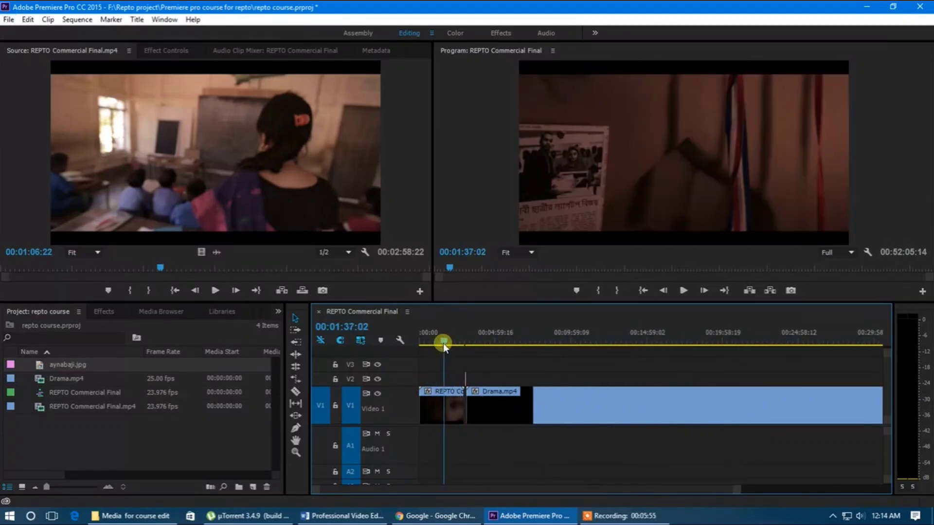
- Move the Drama.mp4 clip on V1 flush against the end of the REPTO Commercial Final clip
{"action": "scroll", "coordinate": [487, 410], "scroll_direction": "down", "scroll_amount": 2}
{"action": "scroll", "coordinate": [443, 407], "scroll_direction": "up", "scroll_amount": 2}
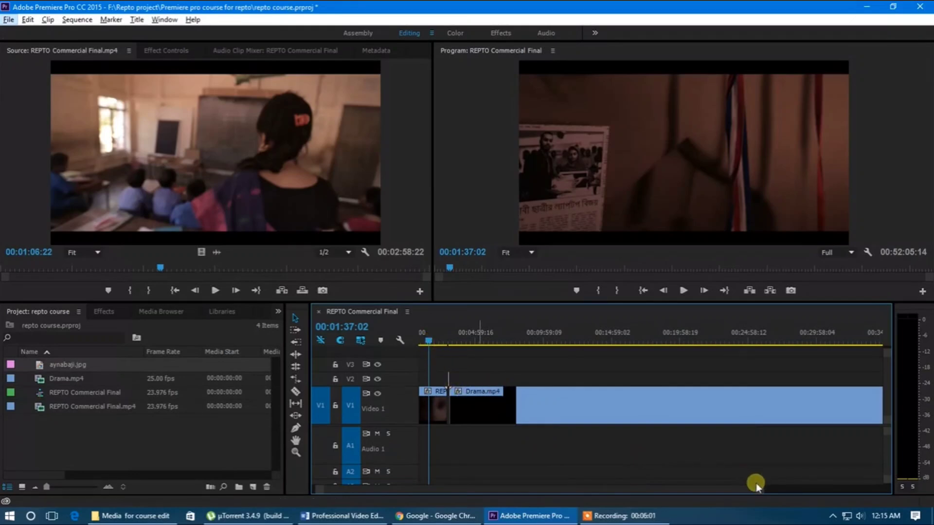
{"action": "left_click_drag", "start_coordinate": [756, 484], "coordinate": [786, 470]}
{"action": "scroll", "coordinate": [573, 456], "scroll_direction": "down", "scroll_amount": 3}
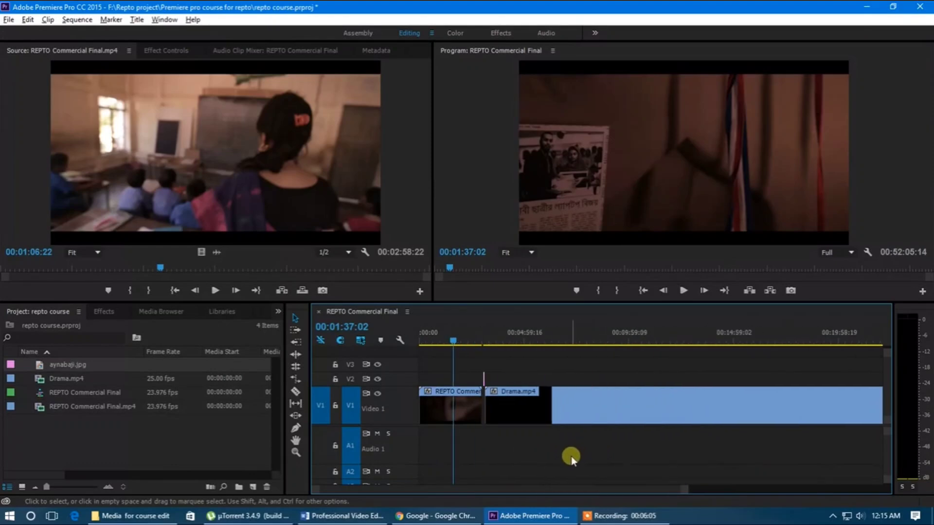
{"action": "scroll", "coordinate": [572, 457], "scroll_direction": "down", "scroll_amount": 2}
{"action": "left_click", "coordinate": [544, 408]}
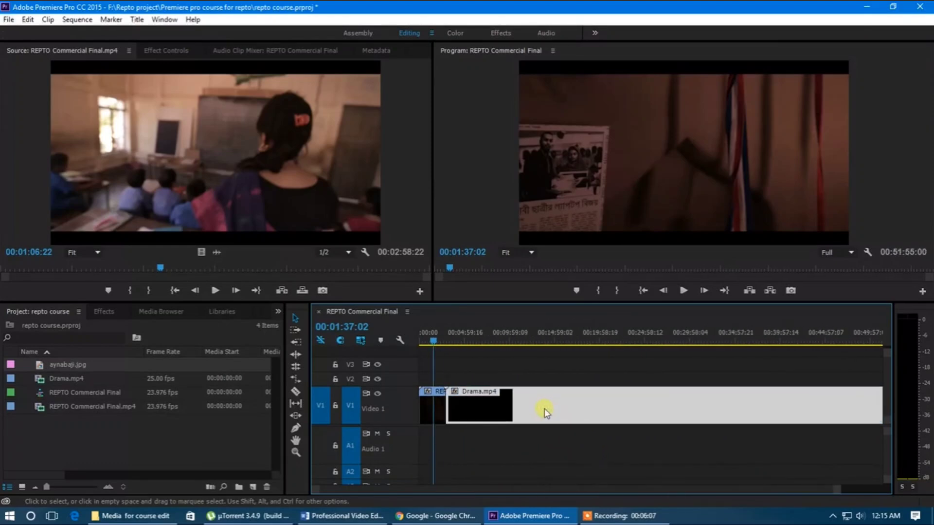
- Select the REPTO Commercial Final, Drama.mp4 and aynabaji.jpg clips together on the timeline
{"action": "left_click", "coordinate": [295, 393]}
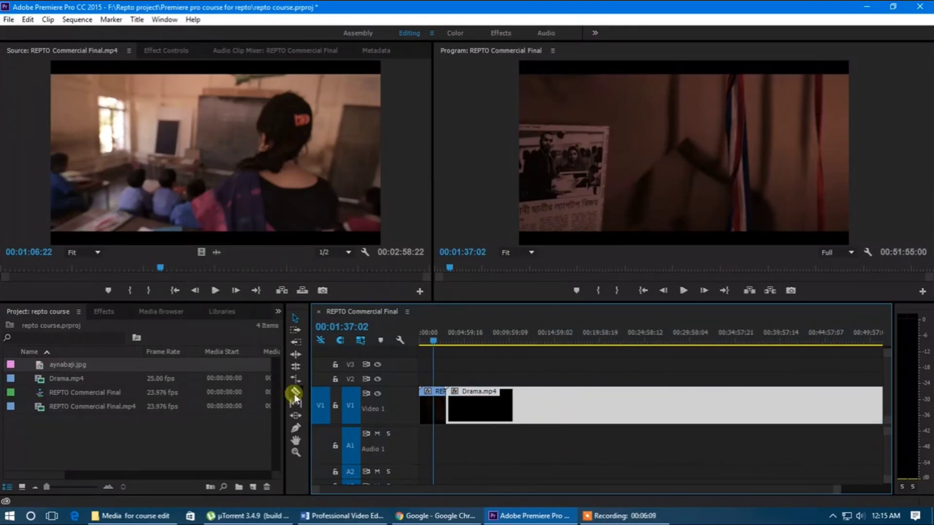
{"action": "left_click", "coordinate": [433, 394]}
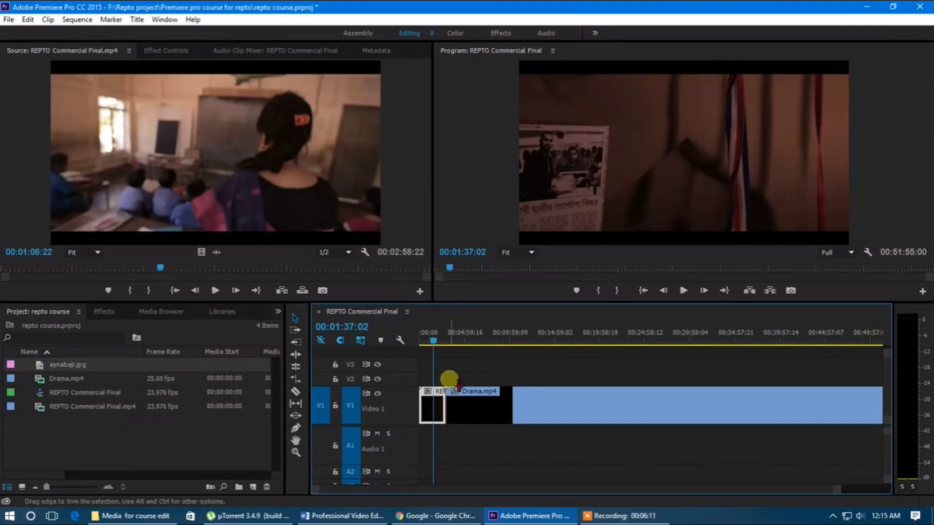
{"action": "left_click", "coordinate": [446, 380]}
{"action": "left_click", "coordinate": [462, 391]}
{"action": "left_click", "coordinate": [438, 403]}
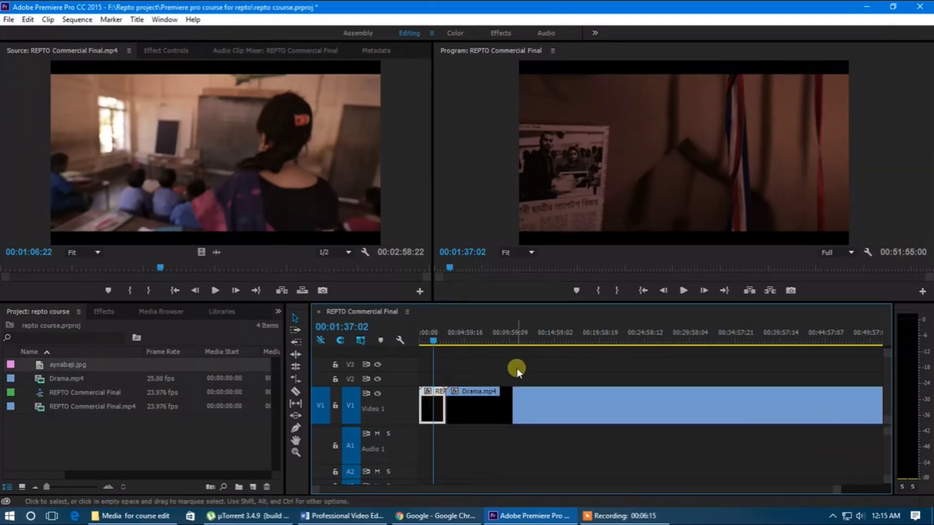
{"action": "left_click_drag", "start_coordinate": [535, 360], "coordinate": [428, 422]}
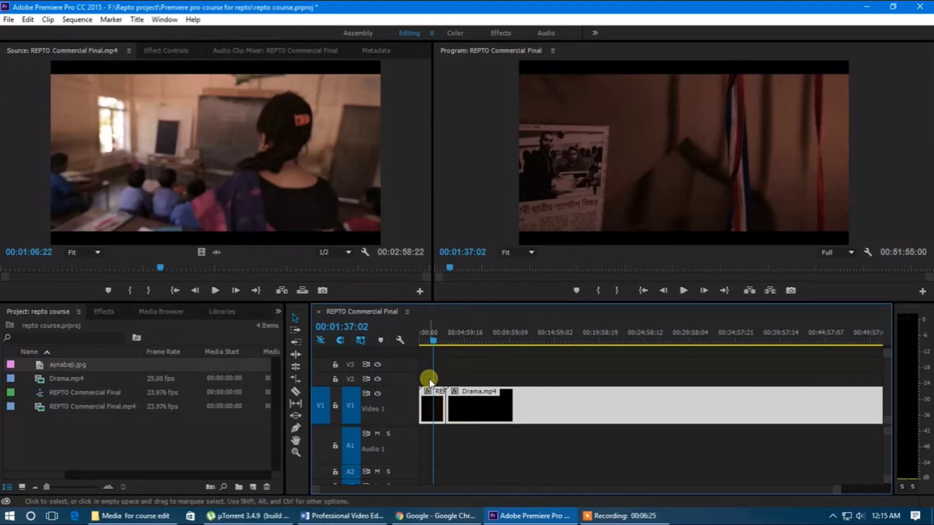
{"action": "scroll", "coordinate": [445, 381], "scroll_direction": "up", "scroll_amount": 8}
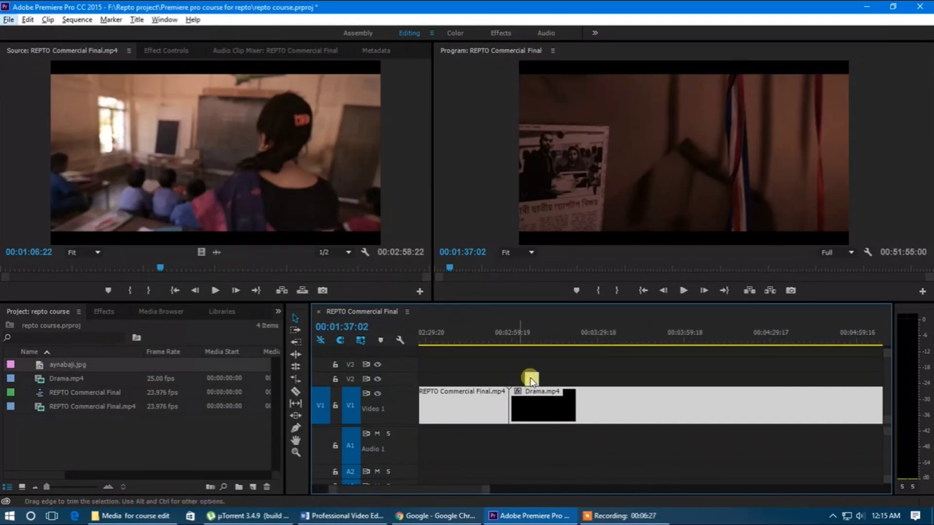
{"action": "scroll", "coordinate": [489, 407], "scroll_direction": "down", "scroll_amount": 8}
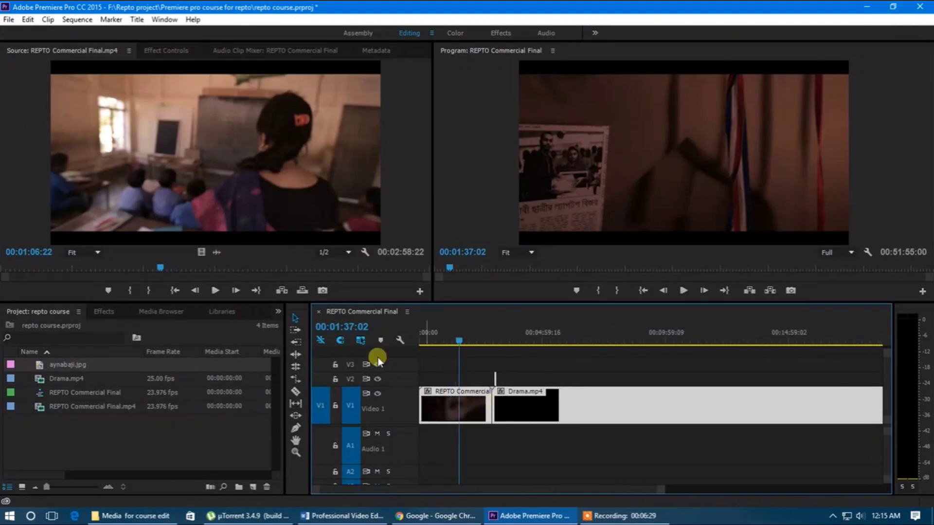
- Delete the Drama.mp4 and aynabaji.jpg clips from the timeline, keeping only the REPTO Commercial Final clip
{"action": "left_click", "coordinate": [497, 450]}
{"action": "left_click_drag", "start_coordinate": [570, 435], "coordinate": [564, 357]}
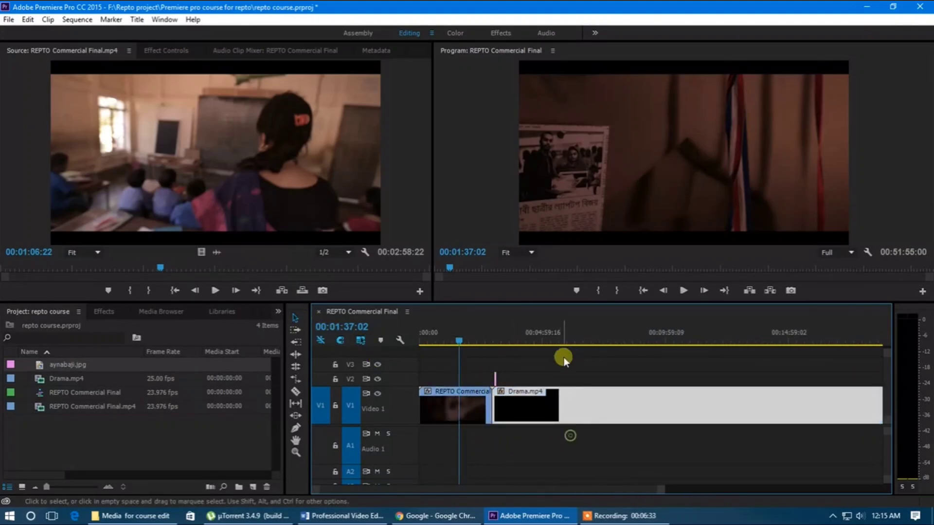
{"action": "key", "text": "Delete"}
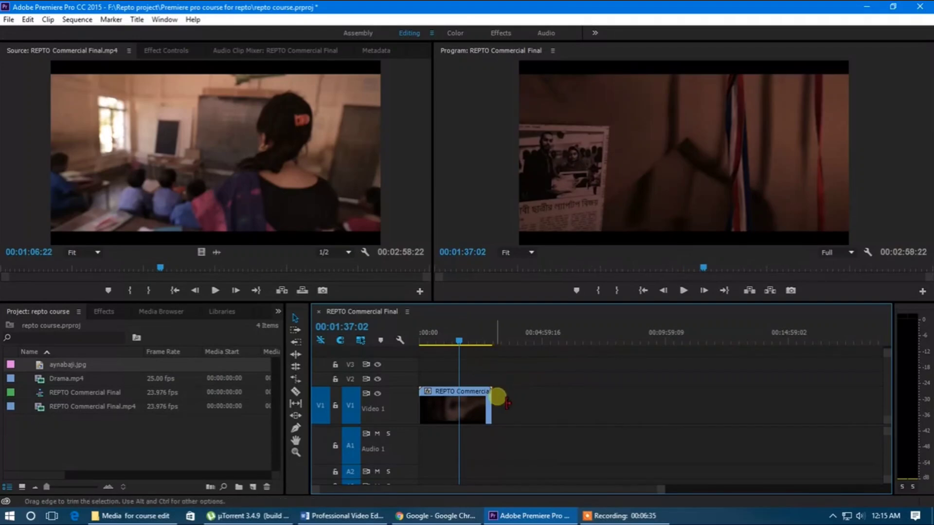
- Place the playhead at 00:01:15:00, trim the end of the REPTO Commercial Final clip to it, and select the clip
{"action": "scroll", "coordinate": [436, 410], "scroll_direction": "up", "scroll_amount": 5}
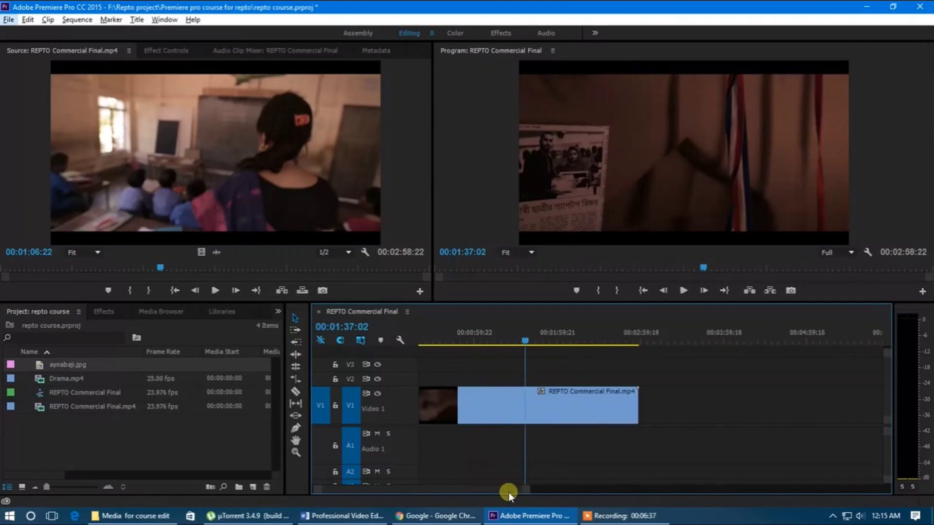
{"action": "left_click_drag", "start_coordinate": [506, 491], "coordinate": [484, 491]}
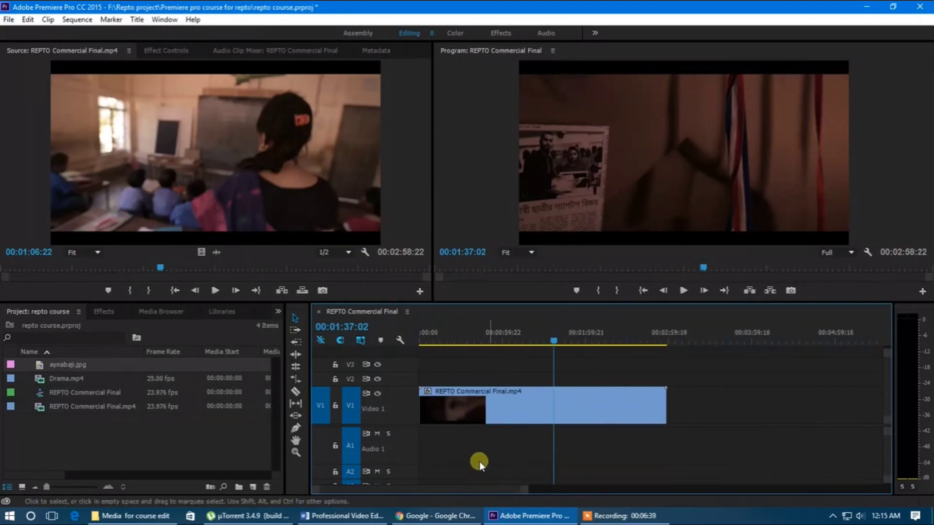
{"action": "left_click_drag", "start_coordinate": [553, 341], "coordinate": [487, 342]}
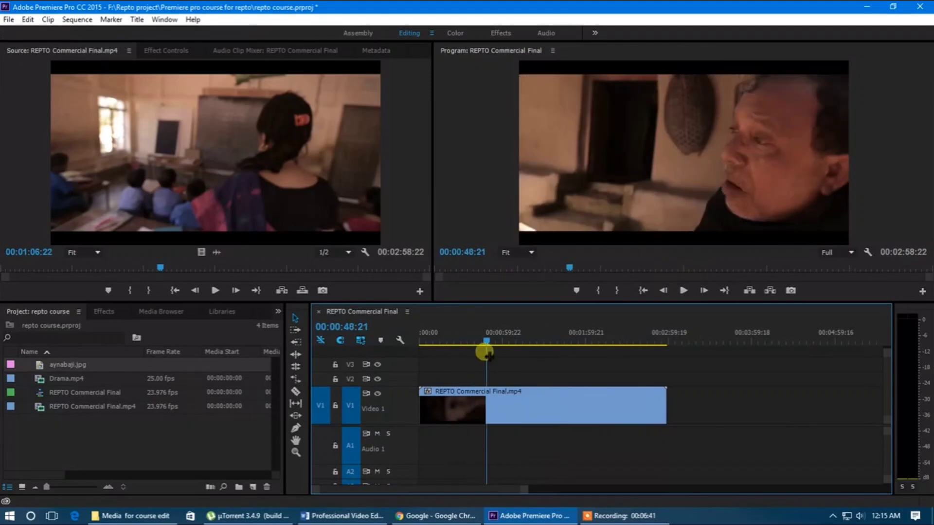
{"action": "left_click", "coordinate": [294, 318]}
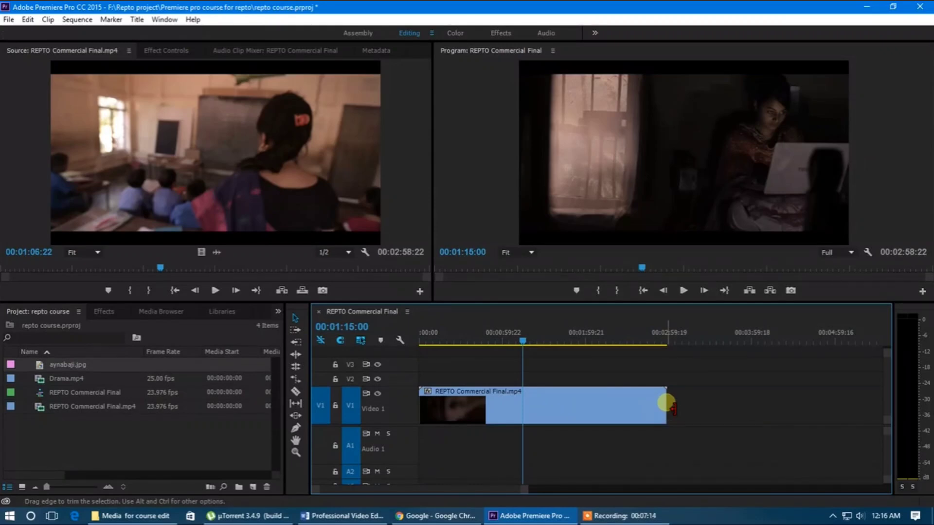
{"action": "left_click", "coordinate": [667, 403]}
{"action": "left_click_drag", "start_coordinate": [666, 403], "coordinate": [533, 408]}
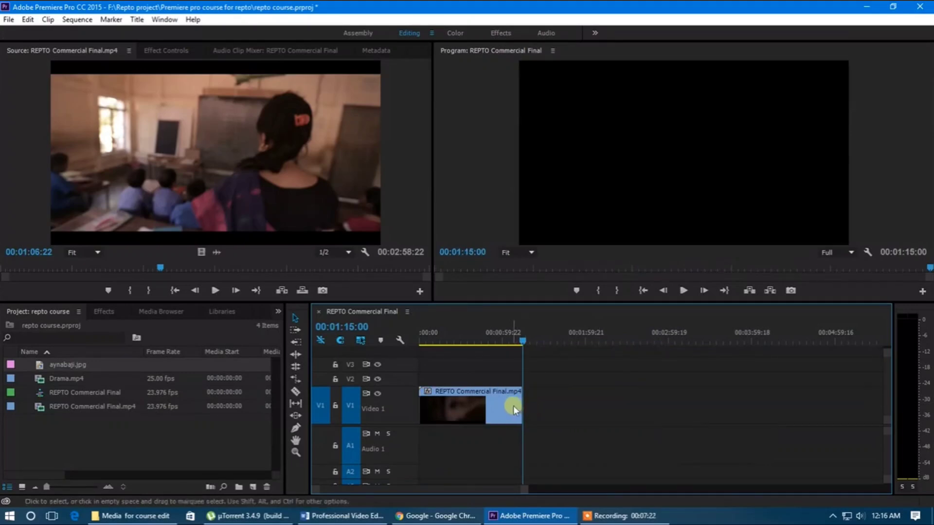
{"action": "left_click", "coordinate": [512, 405]}
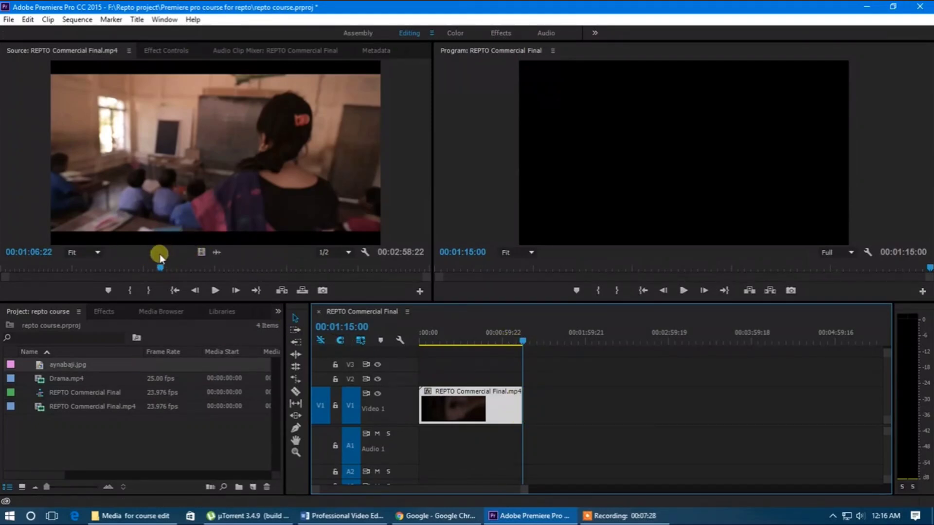
- Mark an In point at 00:00:00:00 and an Out point at 00:01:05:05 on the REPTO Commercial Final source footage
{"action": "left_click_drag", "start_coordinate": [159, 263], "coordinate": [1, 267]}
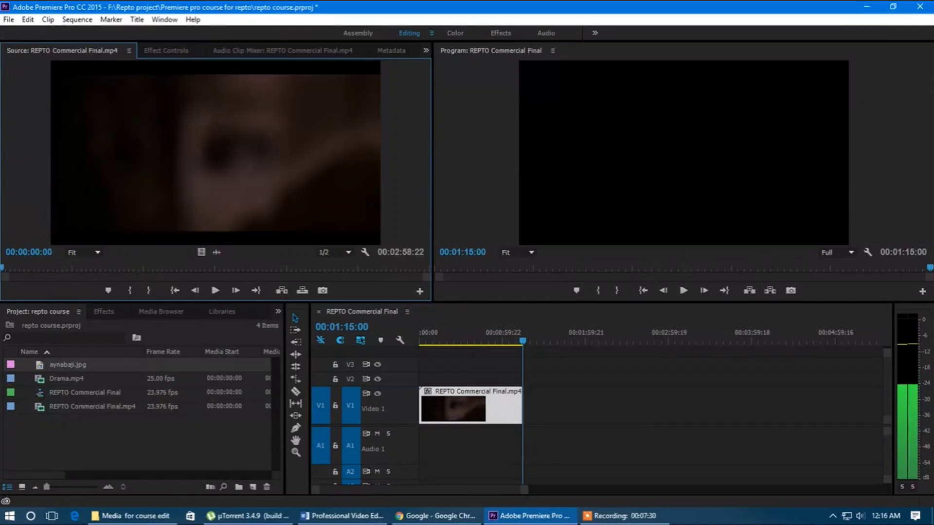
{"action": "left_click", "coordinate": [131, 291]}
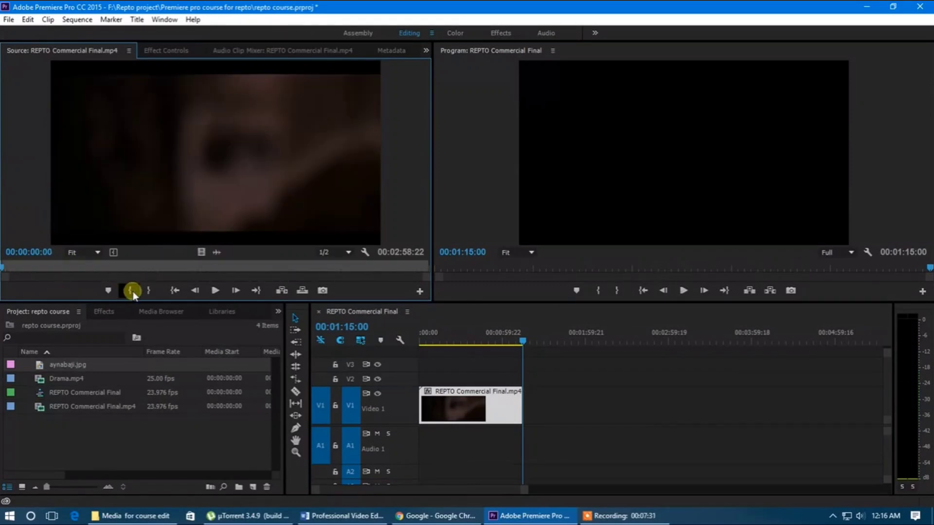
{"action": "left_click_drag", "start_coordinate": [4, 267], "coordinate": [156, 272]}
{"action": "left_click", "coordinate": [149, 291]}
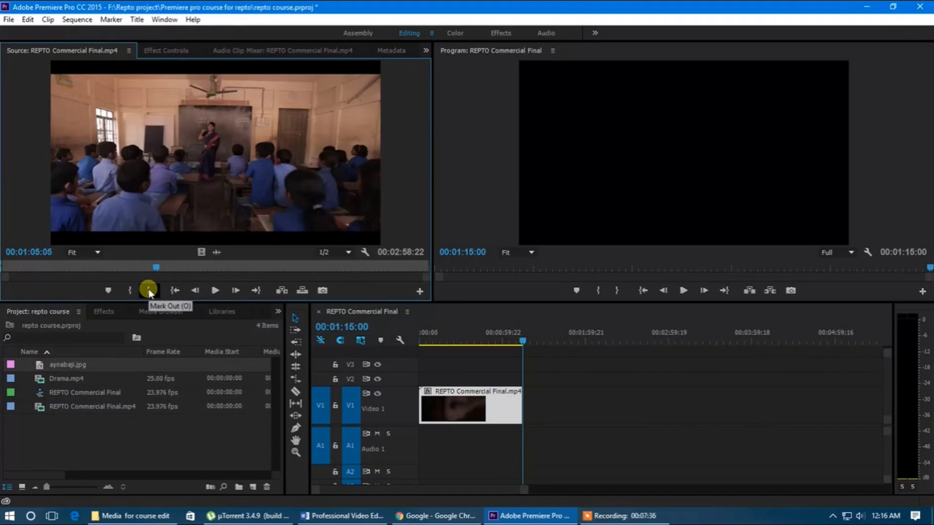
{"action": "left_click", "coordinate": [148, 290]}
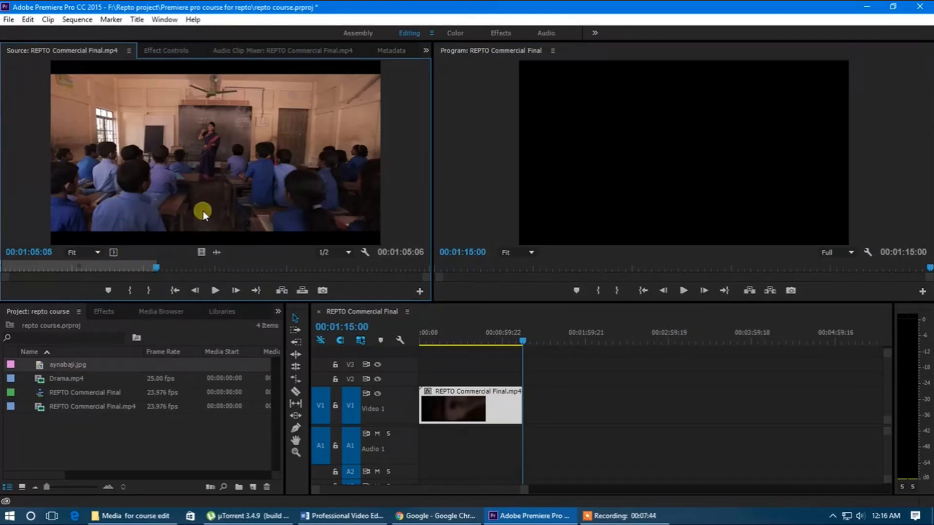
- Place only the video of the marked source range on V1 a little after the existing clip, and delete it again
{"action": "left_click_drag", "start_coordinate": [202, 251], "coordinate": [546, 416]}
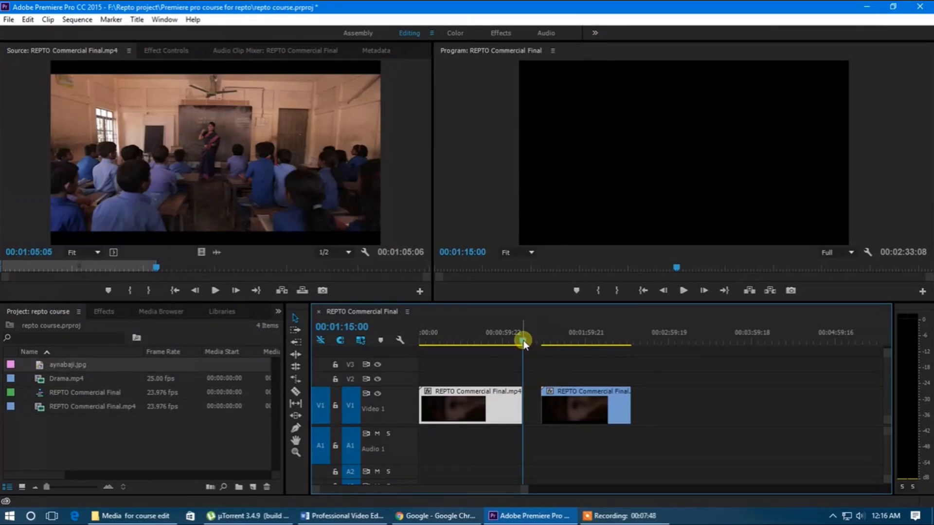
{"action": "left_click_drag", "start_coordinate": [523, 341], "coordinate": [589, 358]}
{"action": "left_click", "coordinate": [573, 402]}
{"action": "key", "text": "Delete"}
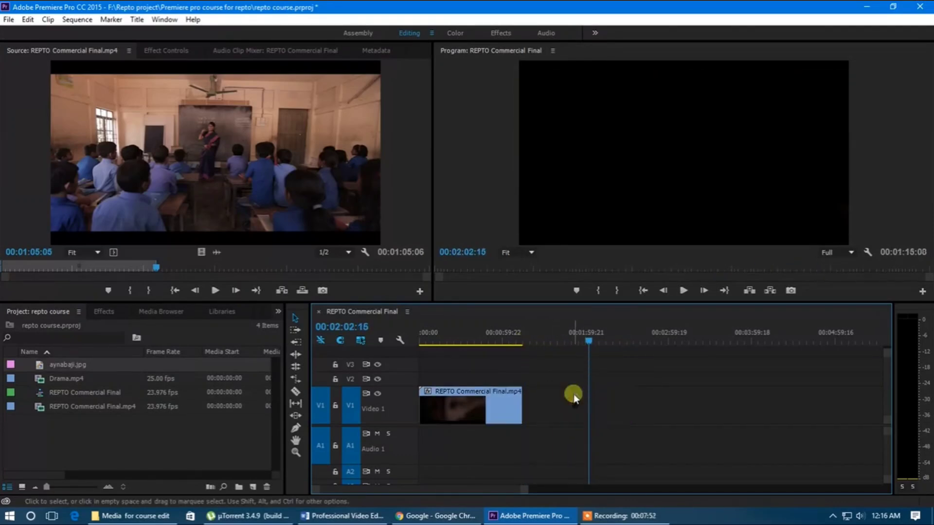
- Extend the end of the remaining REPTO Commercial Final clip back to its full source length
{"action": "left_click", "coordinate": [489, 397]}
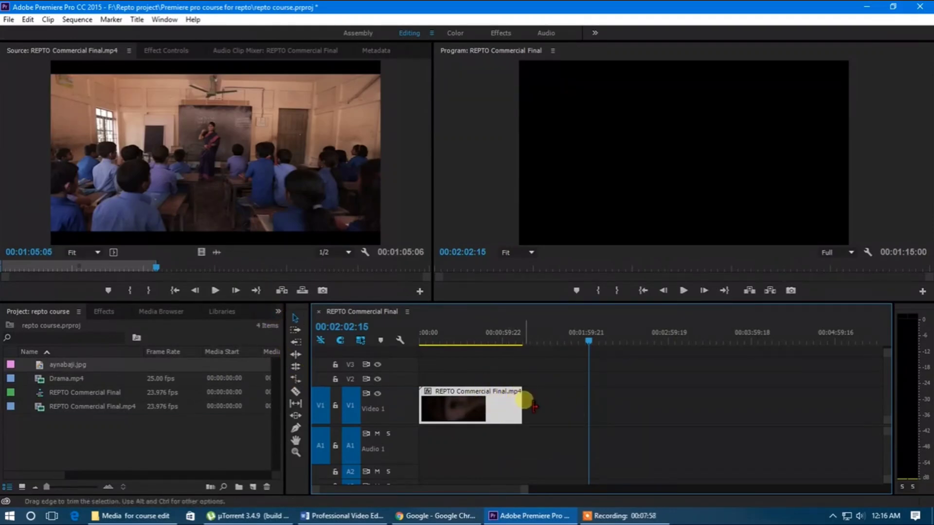
{"action": "left_click_drag", "start_coordinate": [524, 400], "coordinate": [760, 412]}
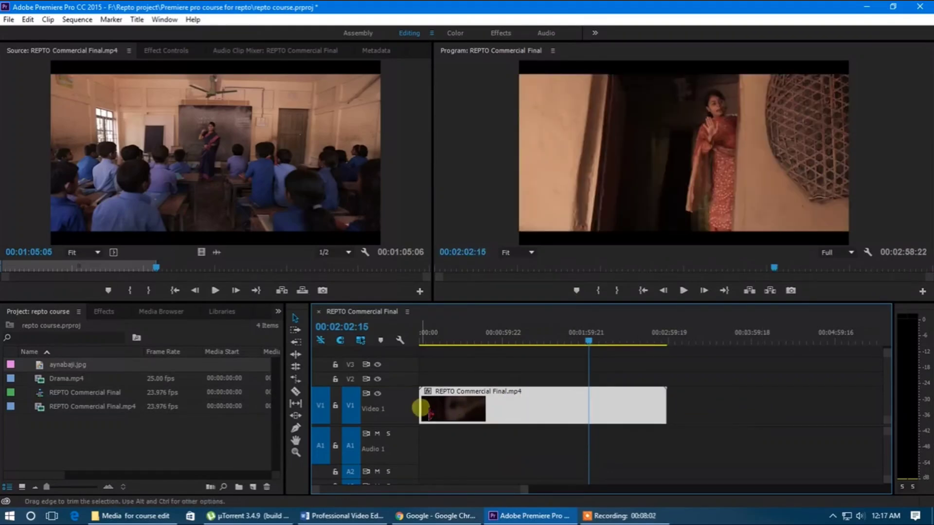
- Trim the start of the REPTO Commercial Final clip on V1 to about 00:00:29:02
{"action": "mouse_move", "coordinate": [428, 411]}
{"action": "left_mouse_down"}
{"action": "mouse_move", "coordinate": [511, 406]}
{"action": "mouse_move", "coordinate": [410, 406]}
{"action": "mouse_move", "coordinate": [420, 407]}
{"action": "left_mouse_up"}
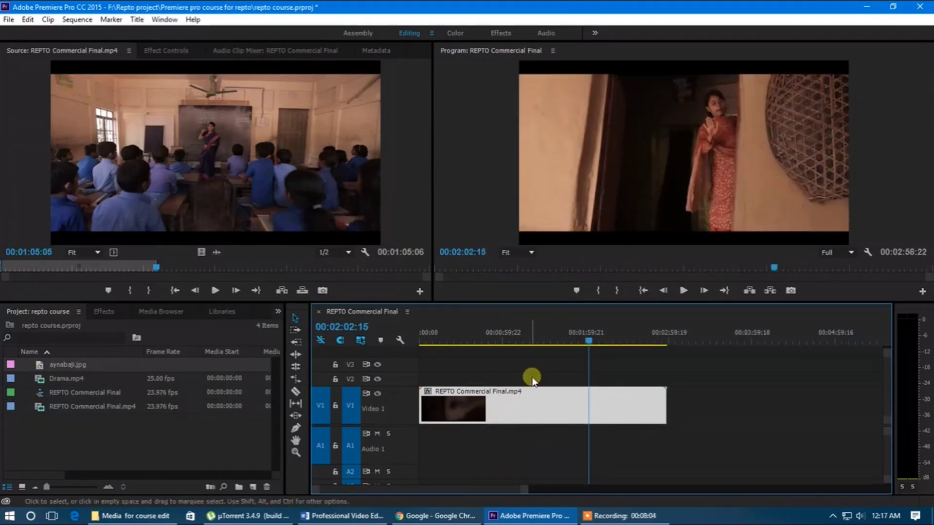
{"action": "mouse_move", "coordinate": [488, 340]}
{"action": "left_mouse_down"}
{"action": "mouse_move", "coordinate": [434, 341]}
{"action": "mouse_move", "coordinate": [503, 341]}
{"action": "left_mouse_up"}
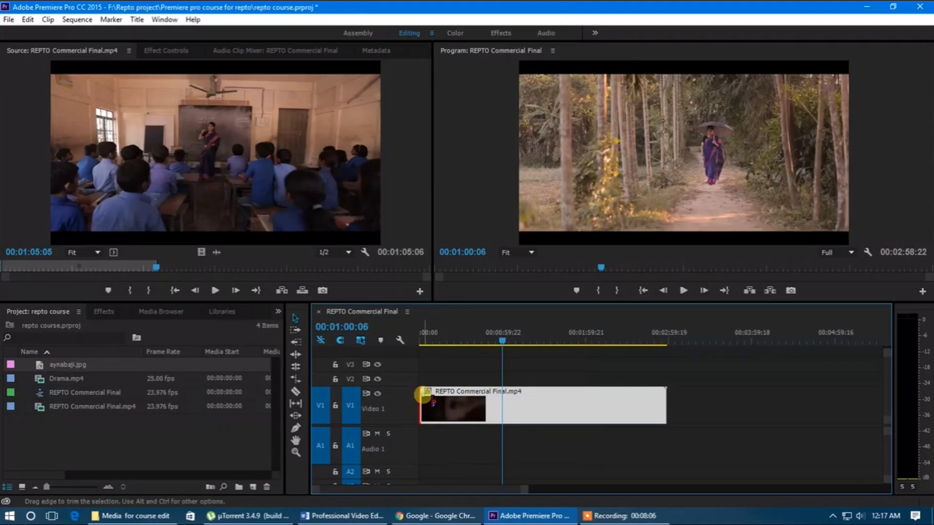
{"action": "left_click_drag", "start_coordinate": [422, 401], "coordinate": [462, 404]}
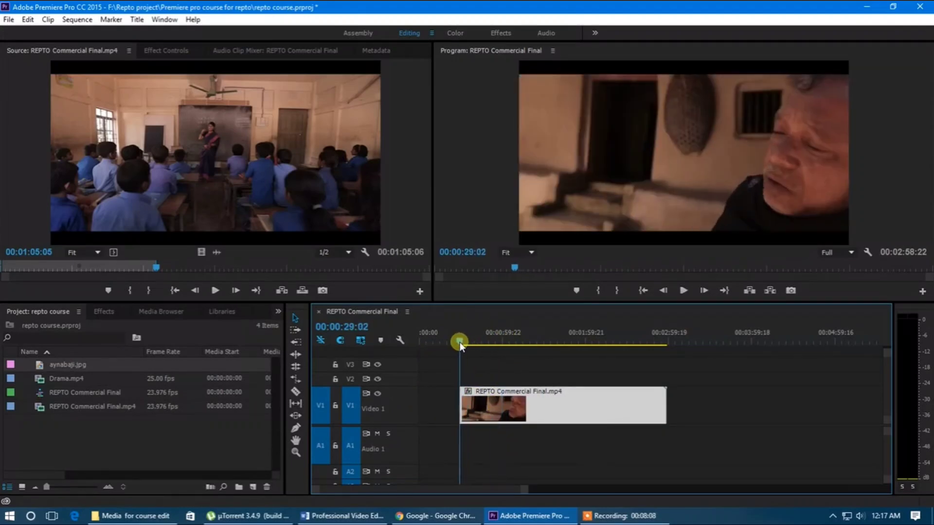